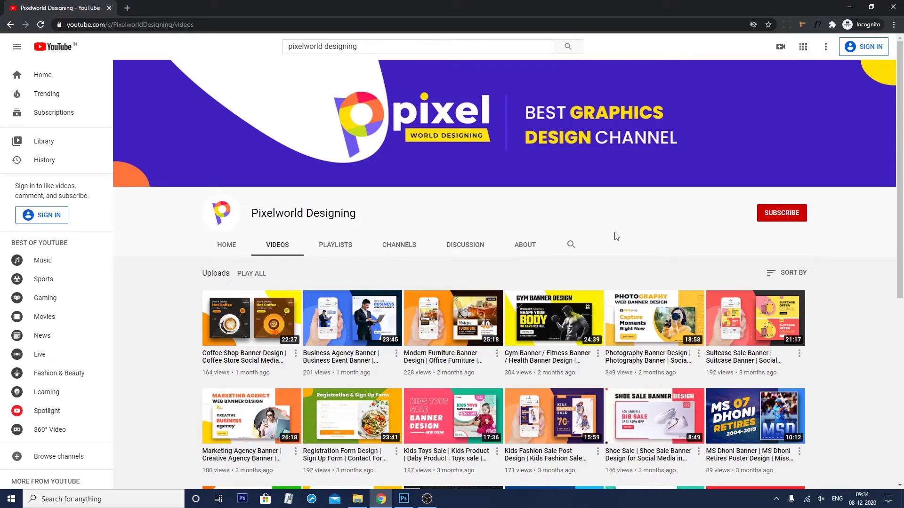
Step: Switch from Chrome to Photoshop, where the children photo pexels-bess-hamiti-35188.jpg is open
left_click(404, 498)
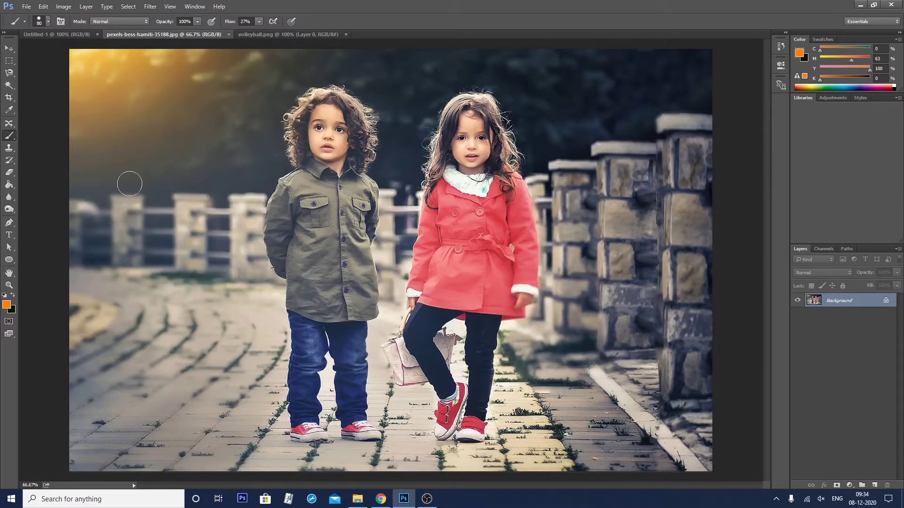
right_click(9, 137)
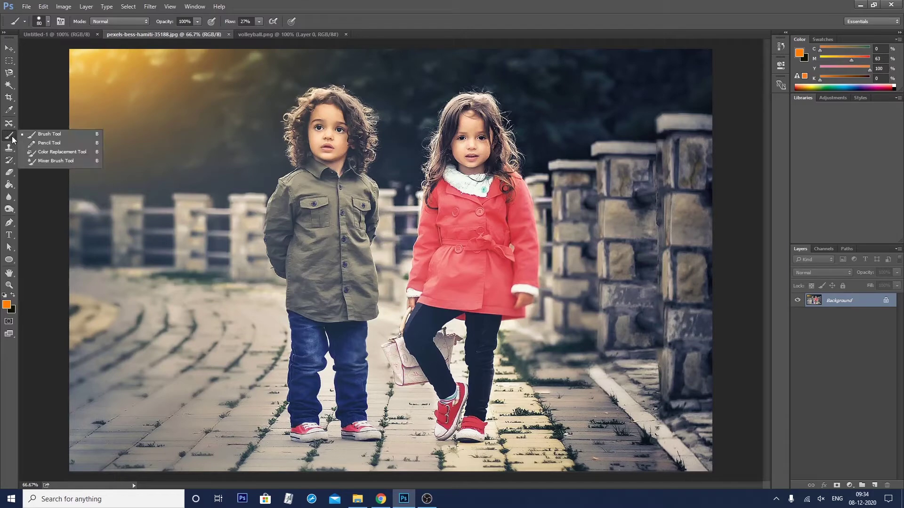
left_click(42, 136)
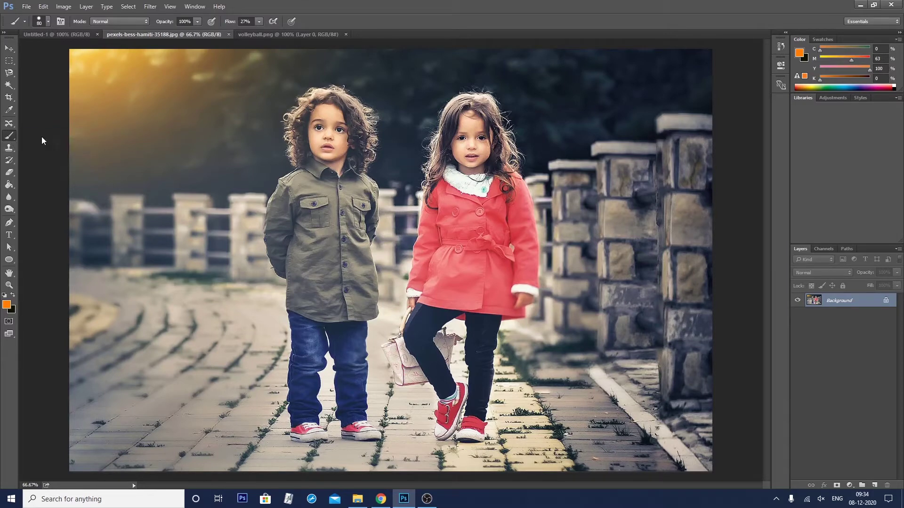
left_click(17, 54)
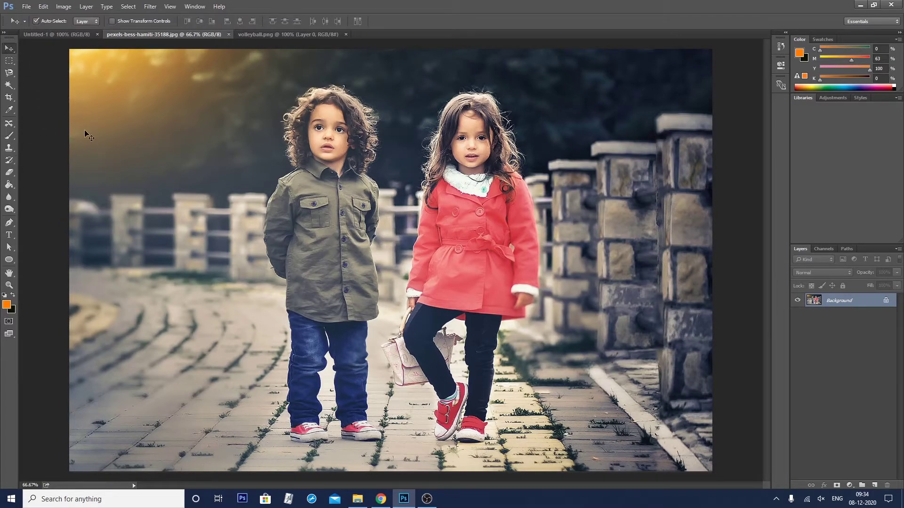
key("b")
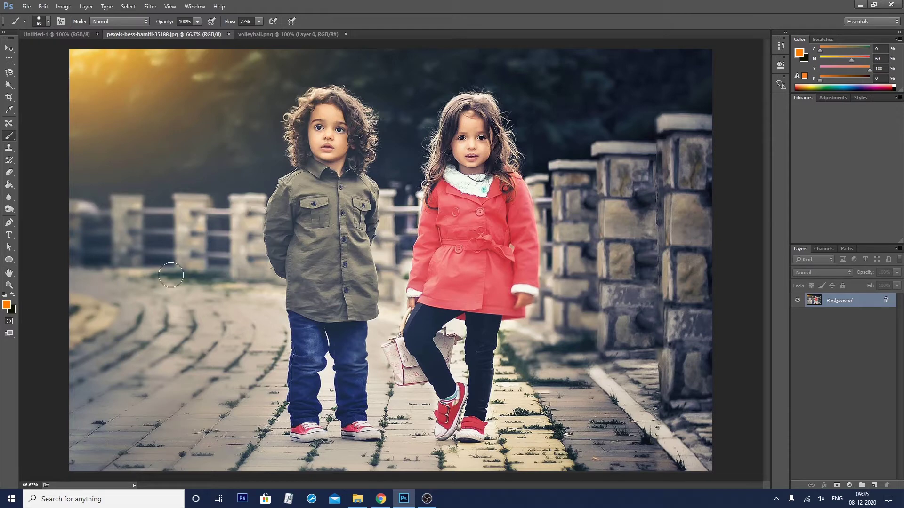
left_click(7, 304)
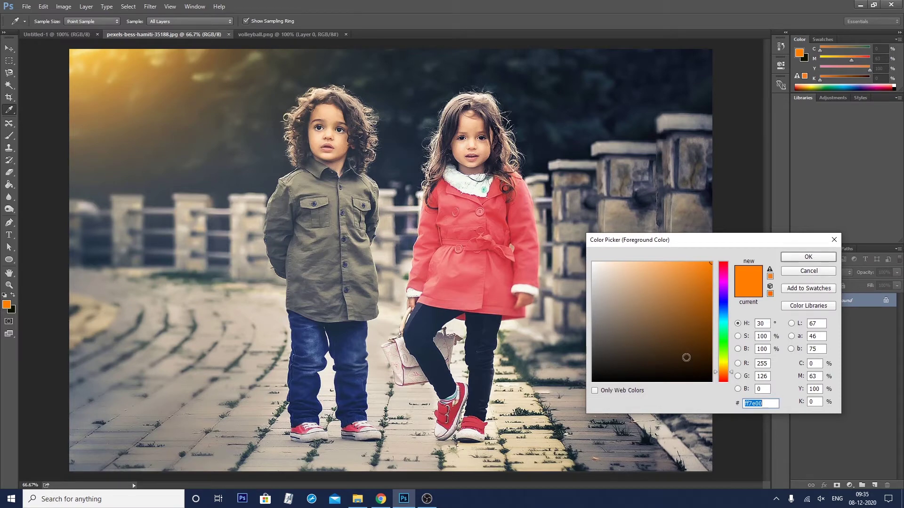
Step: Keep orange as the foreground colour and move to the blank Untitled-1 document with the brush
left_click(795, 259)
left_click(7, 305)
left_click(818, 271)
key("b")
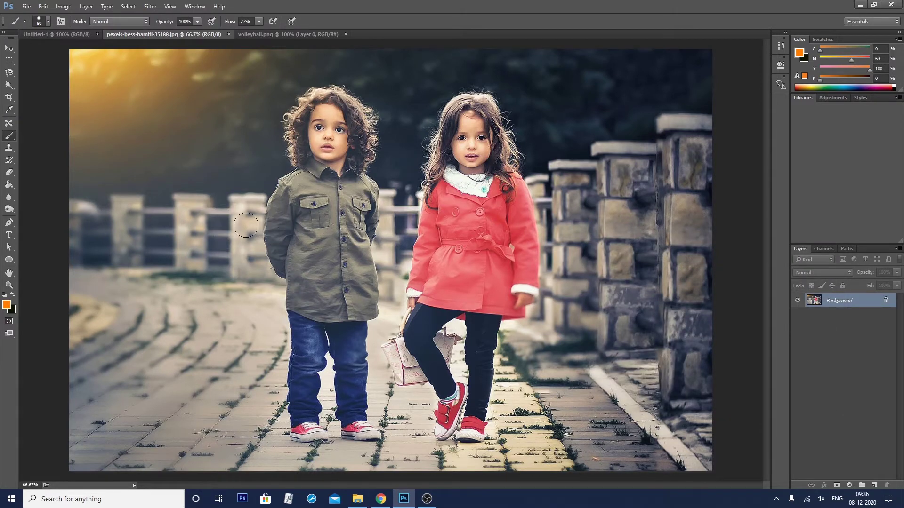
left_click(74, 35)
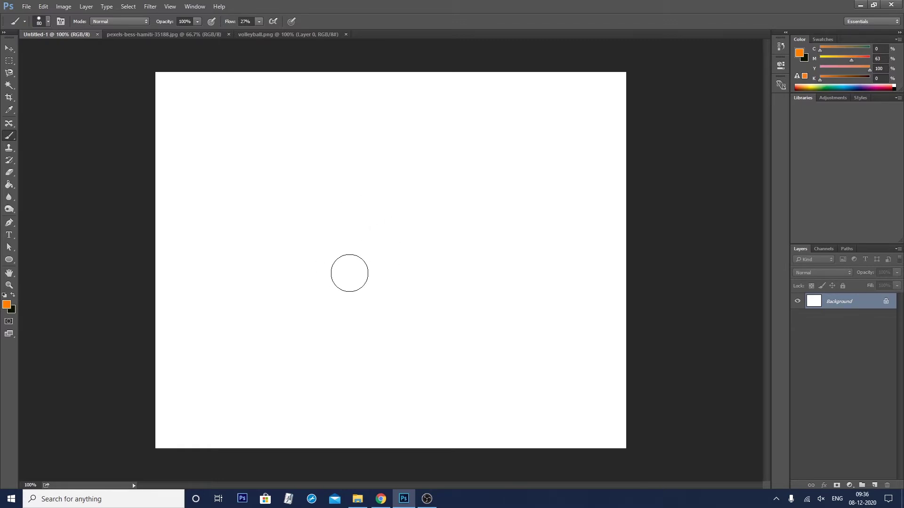
key("bracketleft")
Step: Alt+right-drag on the canvas to enlarge the brush to 243 px with about 48% hardness
key("bracketleft")
key("bracketleft")
key("bracketleft")
key("bracketright")
key("bracketright")
key("bracketright")
key("bracketright")
key("bracketright")
key("bracketright")
key("bracketleft")
key("bracketleft")
key("bracketleft")
key("bracketleft")
key("bracketleft")
key("bracketleft")
key("alt")
right_click(375, 248, "alt")
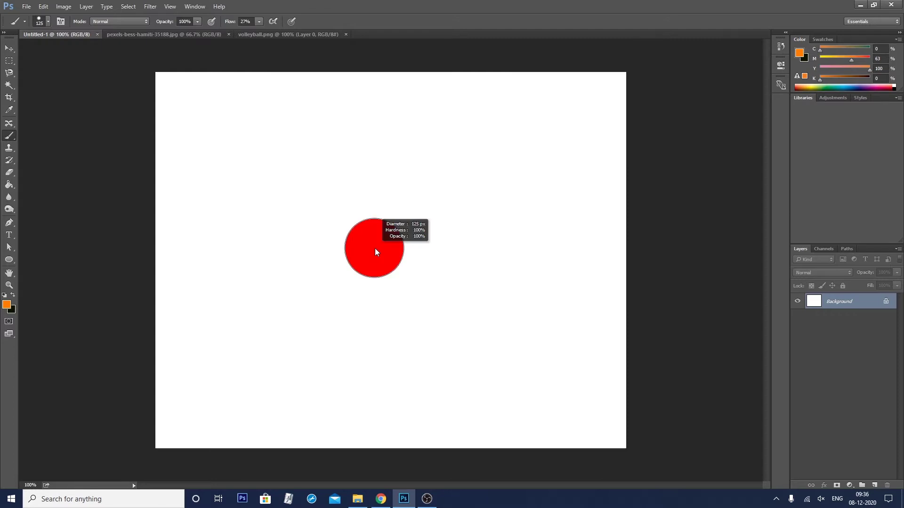
mouse_move(375, 248)
left_mouse_down()
mouse_move(365, 258)
mouse_move(402, 231)
mouse_move(396, 273)
mouse_move(377, 276)
left_mouse_up()
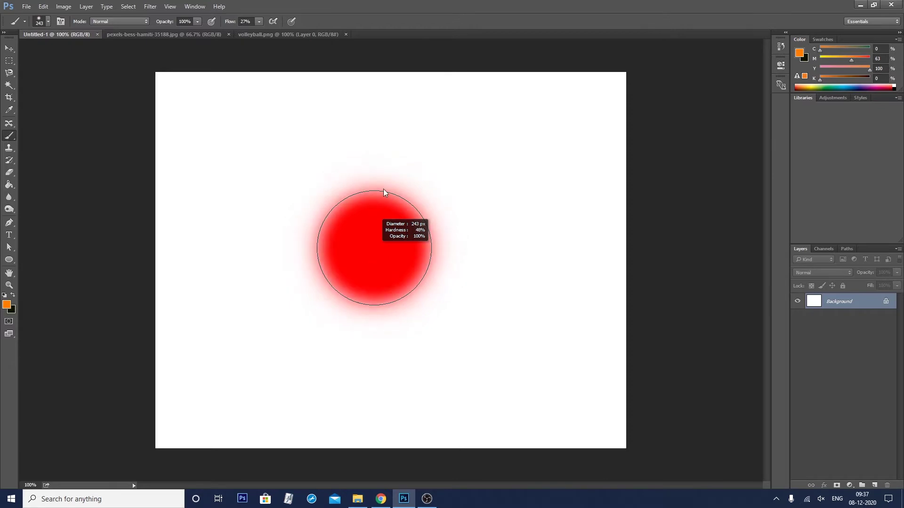
left_click_drag(377, 277, 387, 165)
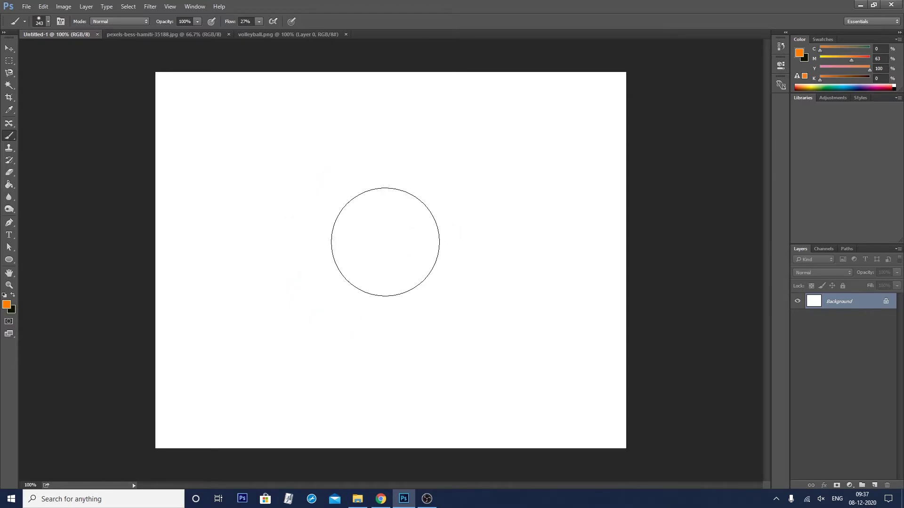
Step: Set the brush size to 201 px and lower its hardness in the right-click brush settings
right_click(372, 264)
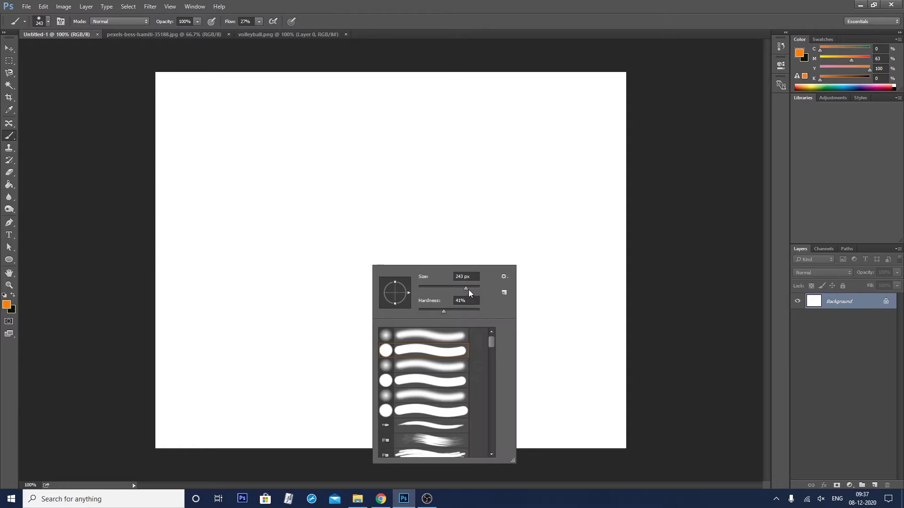
mouse_move(466, 288)
left_mouse_down()
mouse_move(436, 289)
mouse_move(476, 289)
mouse_move(441, 290)
left_mouse_up()
left_click_drag(441, 290, 464, 286)
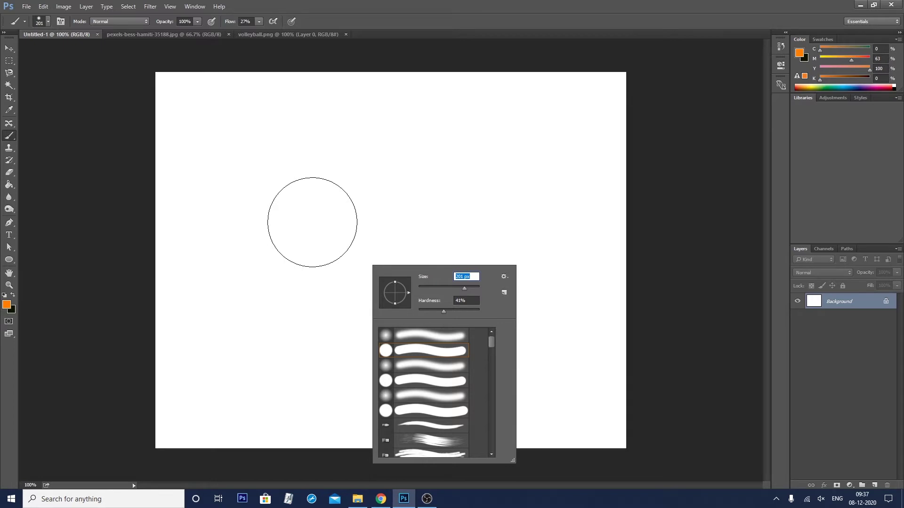
right_click(453, 304)
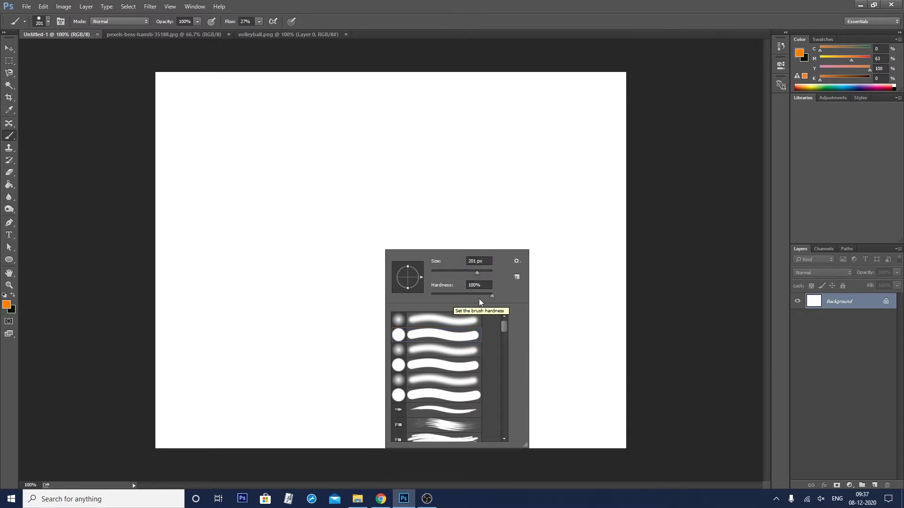
left_click_drag(493, 295, 447, 297)
Step: Try the Soft Round tip, then settle on the Hard Round tip at 100% hardness
left_click(447, 324)
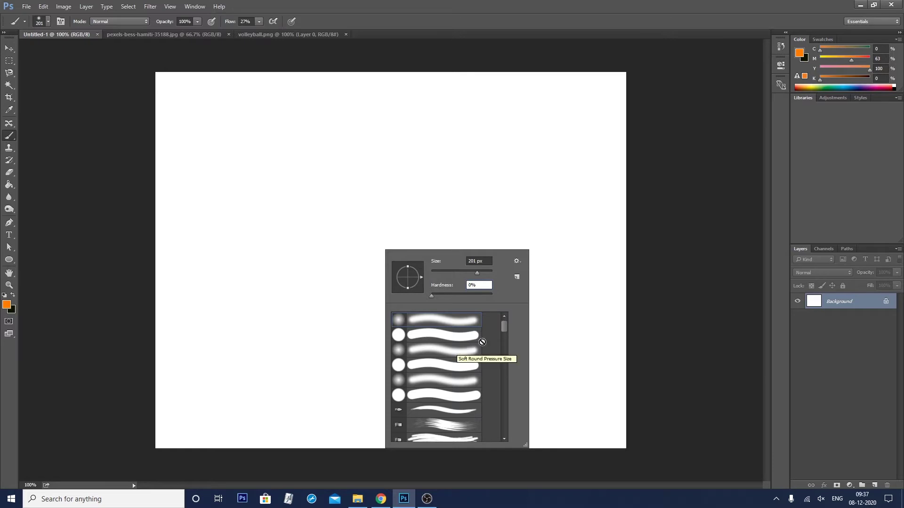
mouse_move(504, 328)
left_mouse_down()
mouse_move(506, 402)
mouse_move(504, 324)
mouse_move(504, 337)
left_mouse_up()
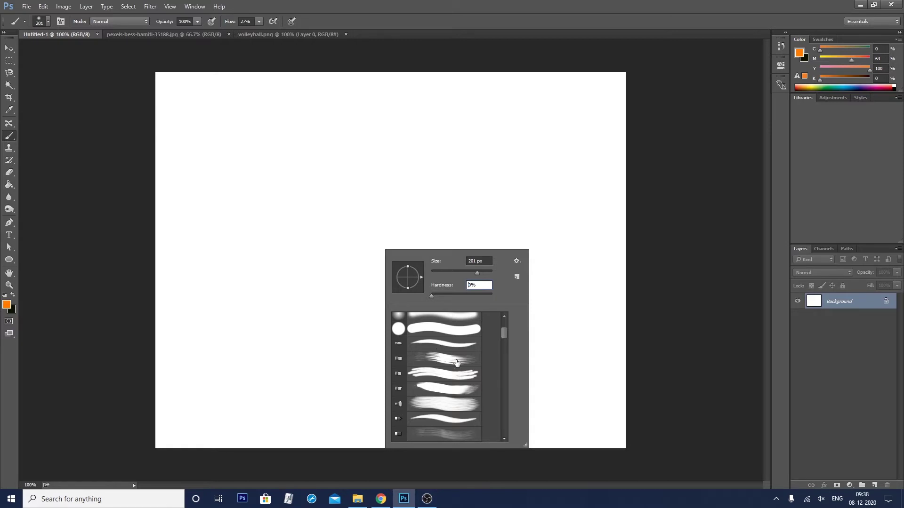
scroll(453, 351, "up", 2)
scroll(453, 350, "up", 1)
left_click(442, 337)
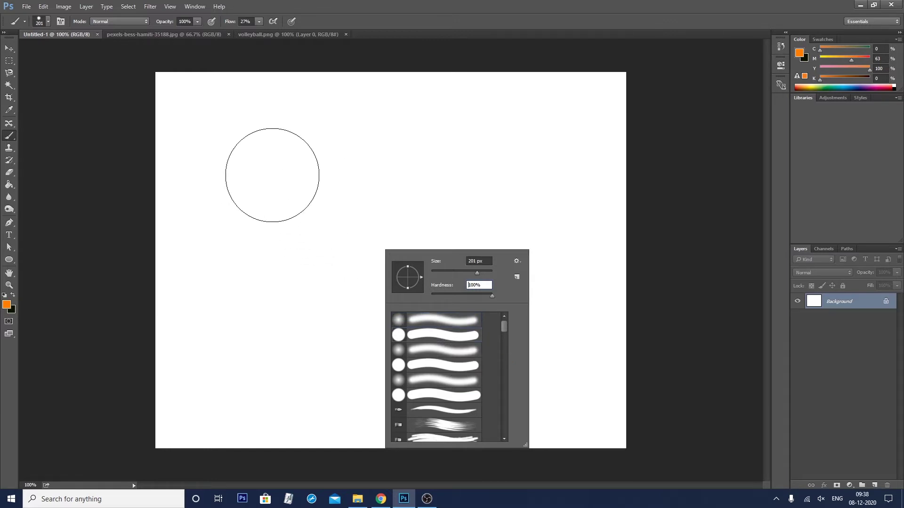
key("Return")
Step: Shrink the brush to 100 px, raise Flow to 100%, and paint a solid orange stroke
key("bracketleft")
key("bracketleft")
key("bracketleft")
key("bracketleft")
key("bracketleft")
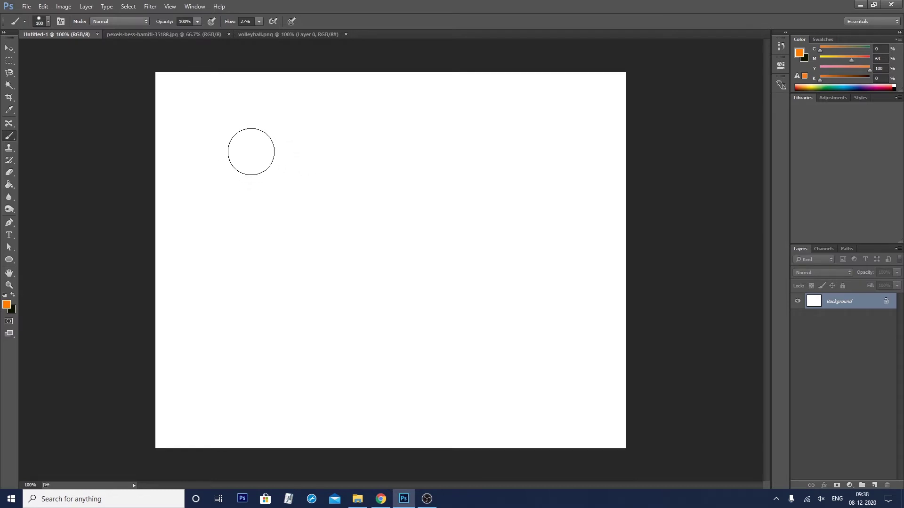
left_click_drag(250, 151, 426, 151)
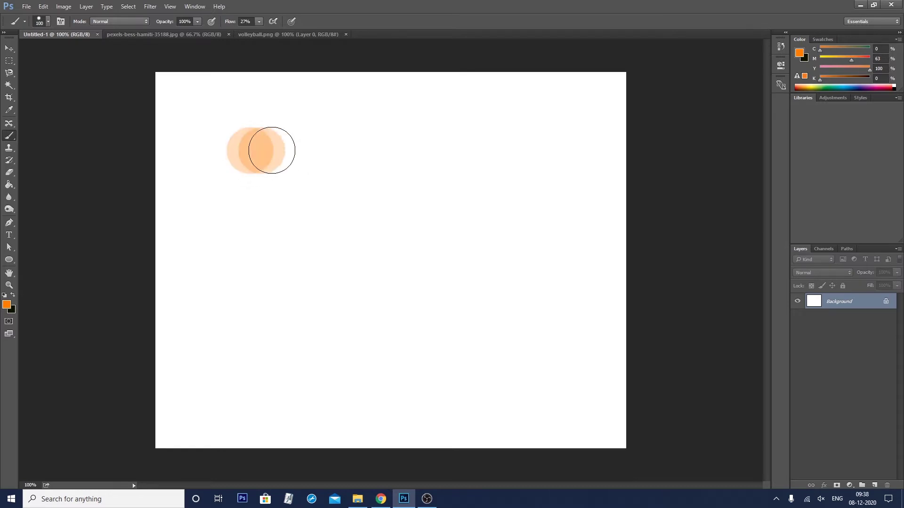
key("ctrl+z")
left_click_drag(258, 31, 293, 32)
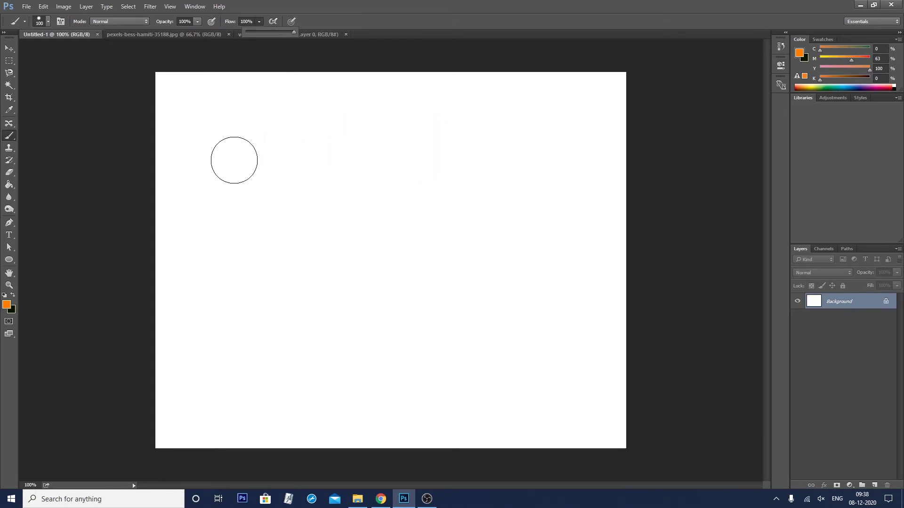
left_click_drag(233, 147, 479, 148)
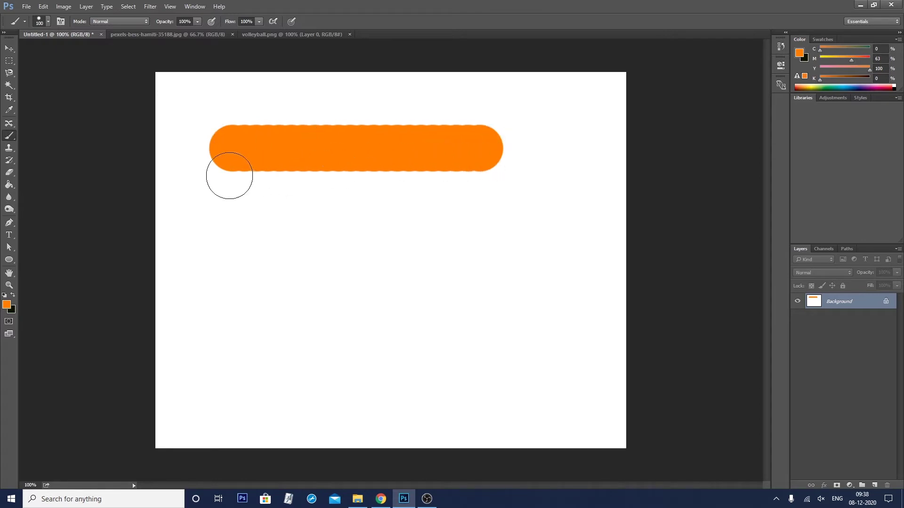
Step: Paint a soft-edged orange stroke, then thin strokes with a textured brush tip
right_click(299, 223)
left_click_drag(367, 268, 334, 277)
left_click_drag(235, 227, 512, 226)
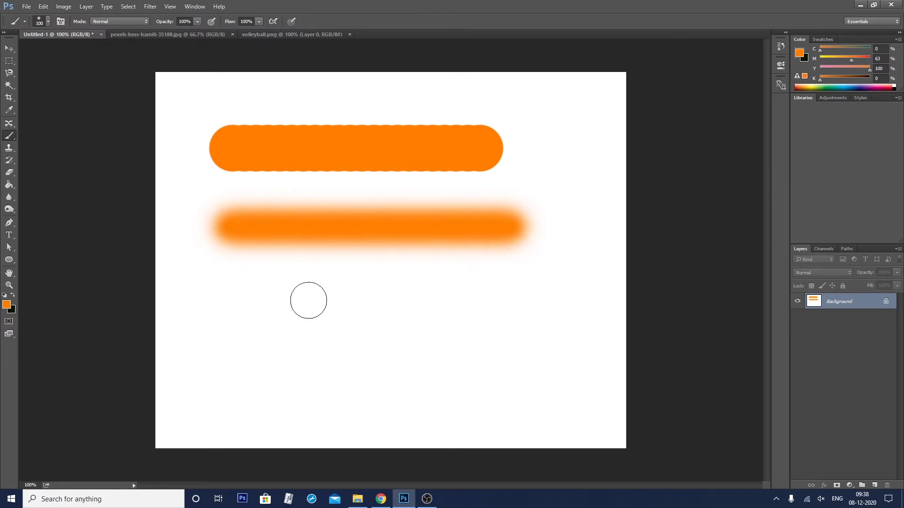
right_click(307, 293)
scroll(368, 360, "down", 1)
left_click(367, 458)
left_click_drag(244, 306, 565, 305)
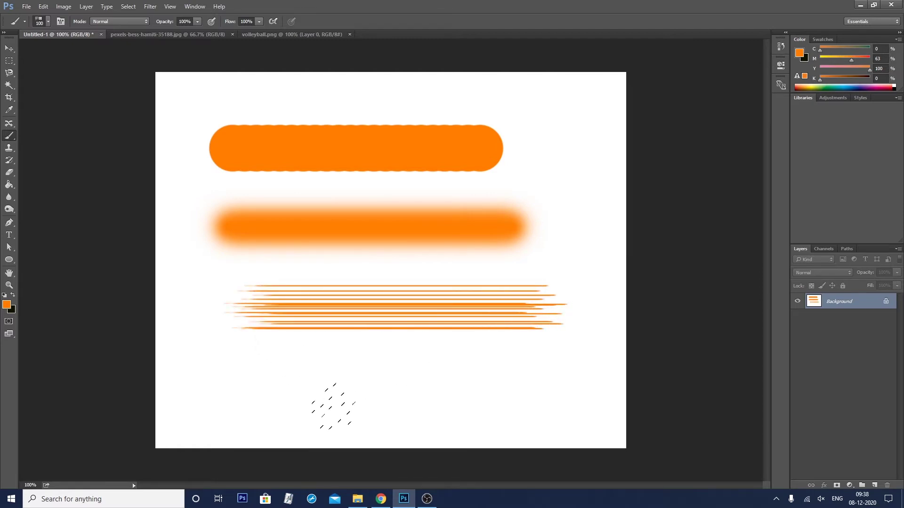
Step: Paint thick strokes with a chunky multi-tip brush, then undo all the orange test strokes
right_click(332, 405)
left_click(383, 475)
left_click(327, 453)
left_click_drag(254, 375, 570, 375)
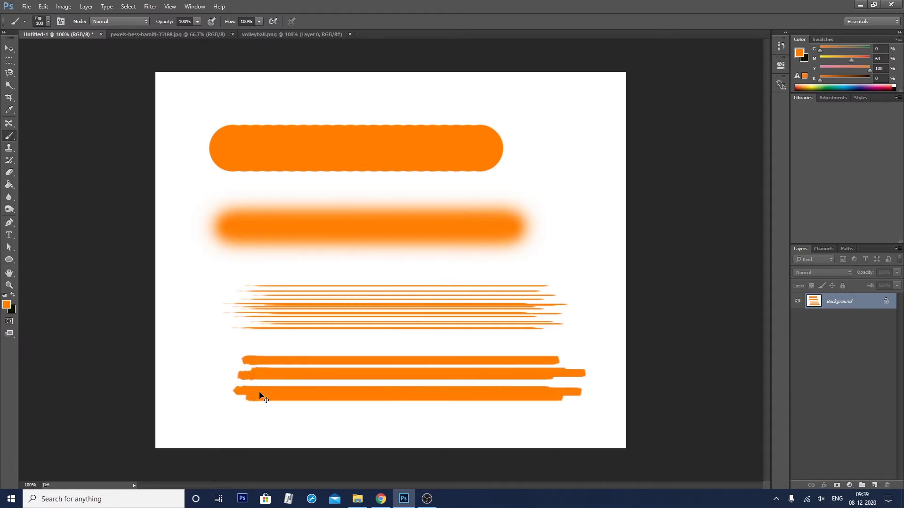
key("ctrl+alt+z")
key("ctrl+alt+z")
key("ctrl+alt+z")
key("ctrl+alt+z")
key("ctrl+alt+z")
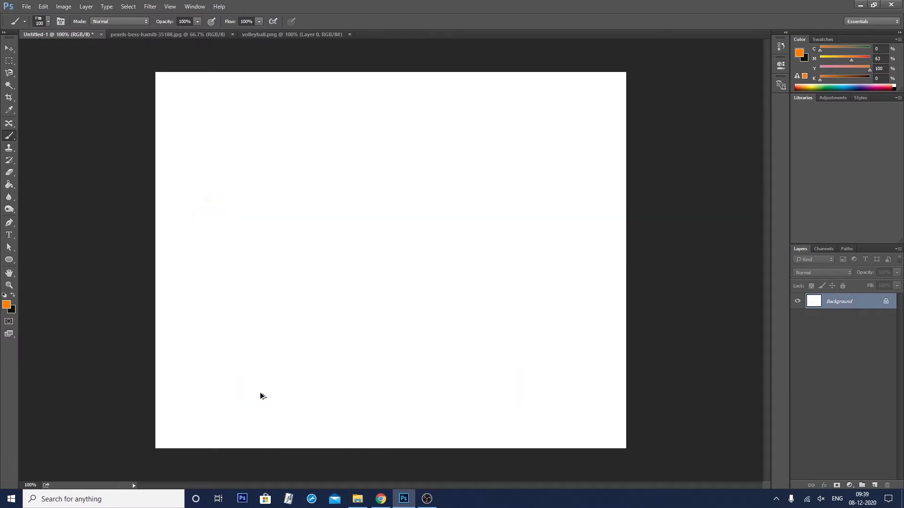
Step: Paint an orange-brown grass row near the top with the 112 grass brush
right_click(288, 124)
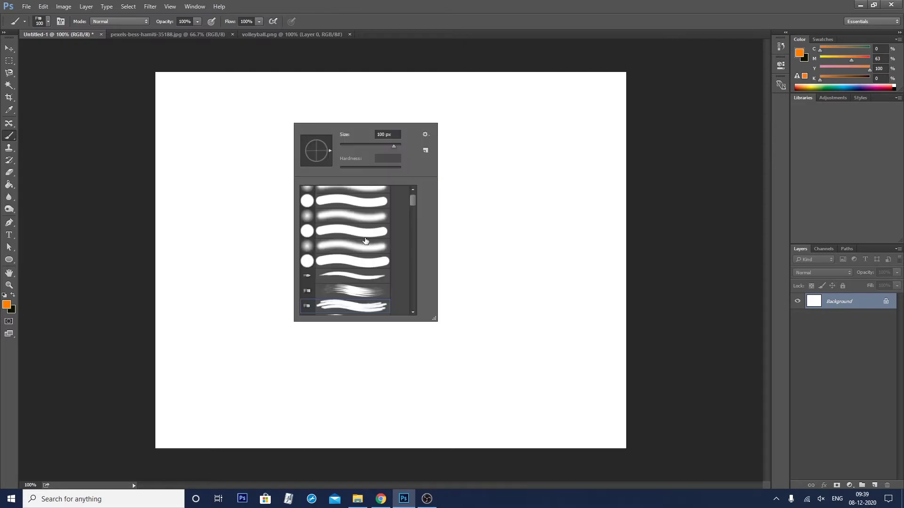
scroll(371, 268, "down", 2)
scroll(371, 269, "down", 2)
scroll(371, 268, "down", 2)
scroll(371, 269, "down", 1)
scroll(371, 268, "down", 2)
scroll(370, 268, "down", 2)
scroll(371, 268, "down", 2)
scroll(371, 268, "down", 2)
scroll(371, 269, "down", 2)
scroll(371, 268, "down", 2)
scroll(371, 268, "down", 1)
scroll(371, 268, "down", 1)
scroll(371, 269, "down", 1)
scroll(371, 268, "down", 1)
scroll(371, 268, "down", 2)
scroll(371, 269, "down", 1)
left_click_drag(412, 266, 417, 285)
left_click(335, 242)
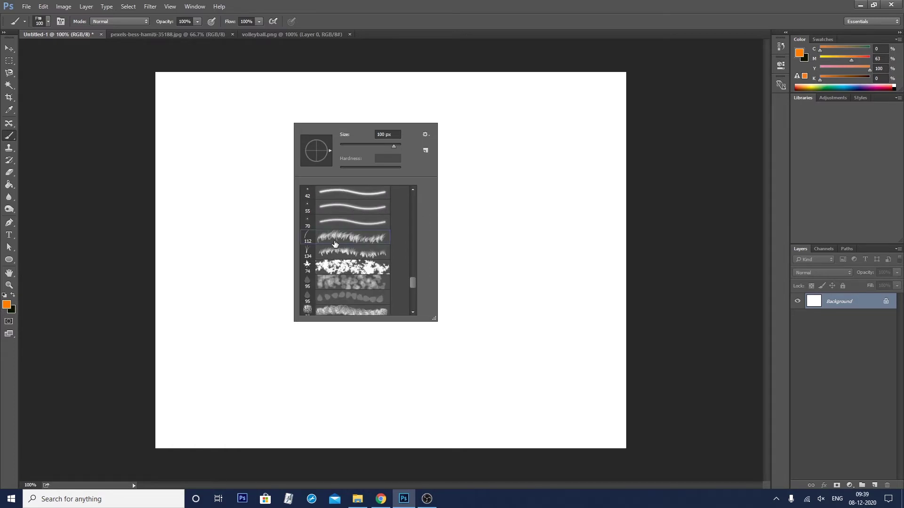
mouse_move(216, 151)
left_mouse_down()
mouse_move(273, 142)
mouse_move(490, 143)
left_mouse_up()
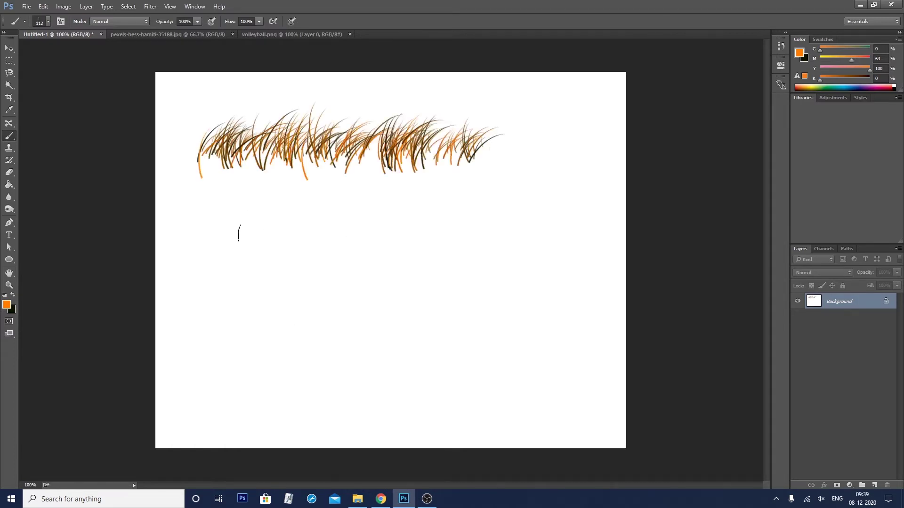
Step: Paint a 134 grass row and scattered leaves with the leaf brush, then undo them
right_click(239, 233)
left_click(286, 352)
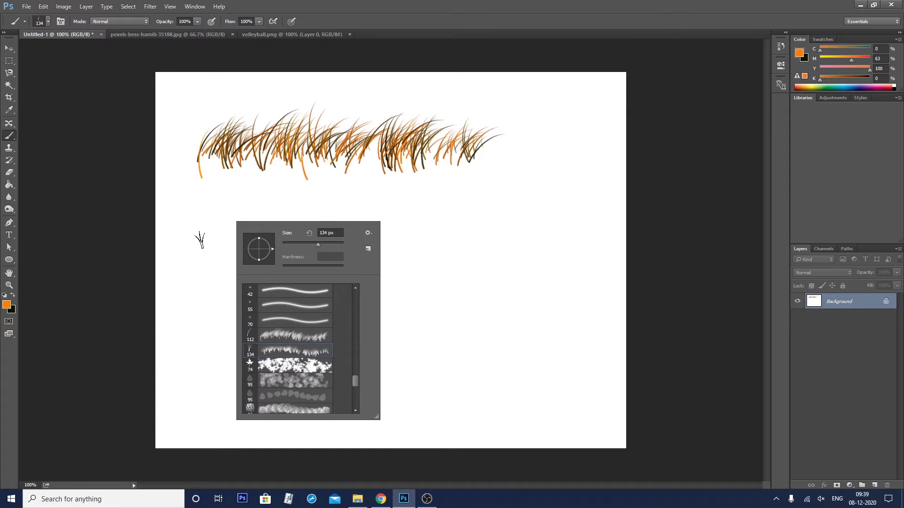
left_click_drag(200, 237, 497, 226)
right_click(292, 295)
left_click(343, 430)
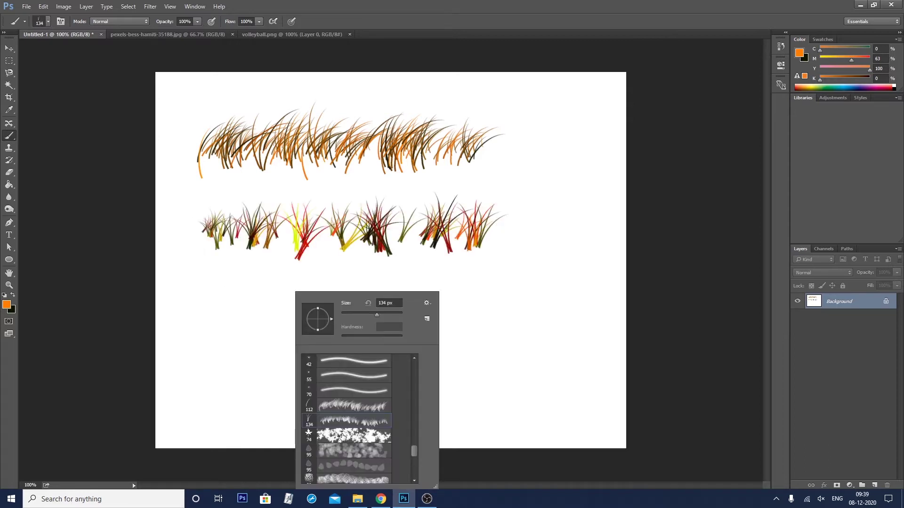
mouse_move(220, 331)
left_mouse_down()
mouse_move(325, 320)
mouse_move(541, 330)
left_mouse_up()
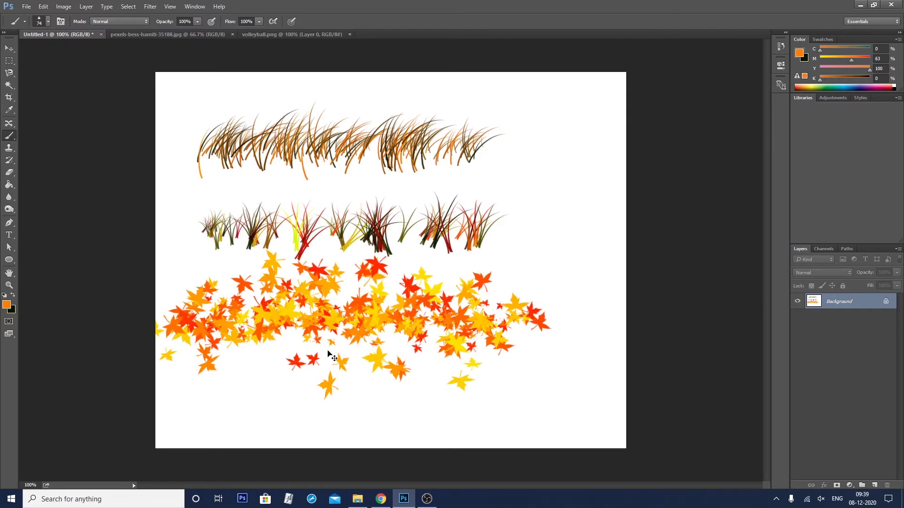
key("ctrl+alt+z")
key("ctrl+alt+z")
key("ctrl+alt+z")
key("ctrl+alt+z")
Step: Paint orange leaf strokes across the upper canvas with the size 95 brush tip
right_click(313, 252)
left_click(377, 362)
left_click(207, 166)
left_click_drag(207, 165, 423, 172)
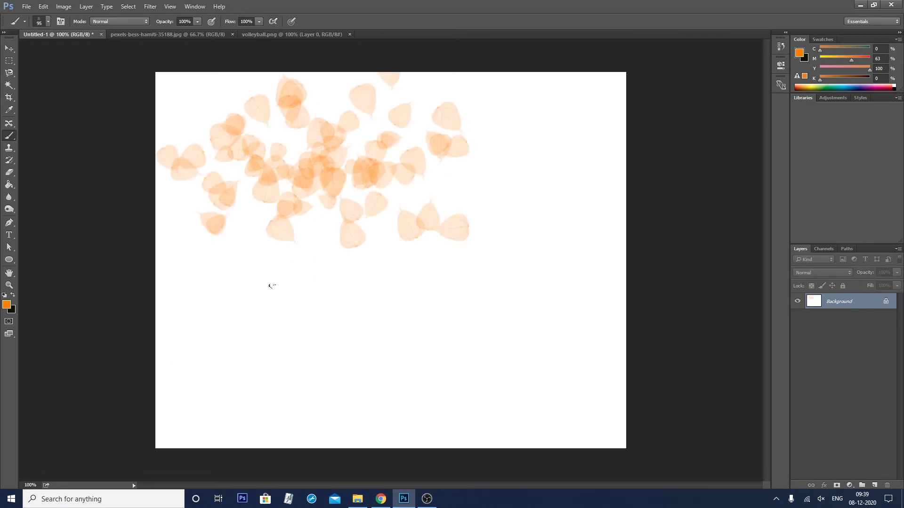
Step: Paint a straight row of orange leaves with a different leaf brush
right_click(271, 286)
scroll(348, 414, "down", 1)
left_click(341, 443)
left_click_drag(218, 296, 471, 298)
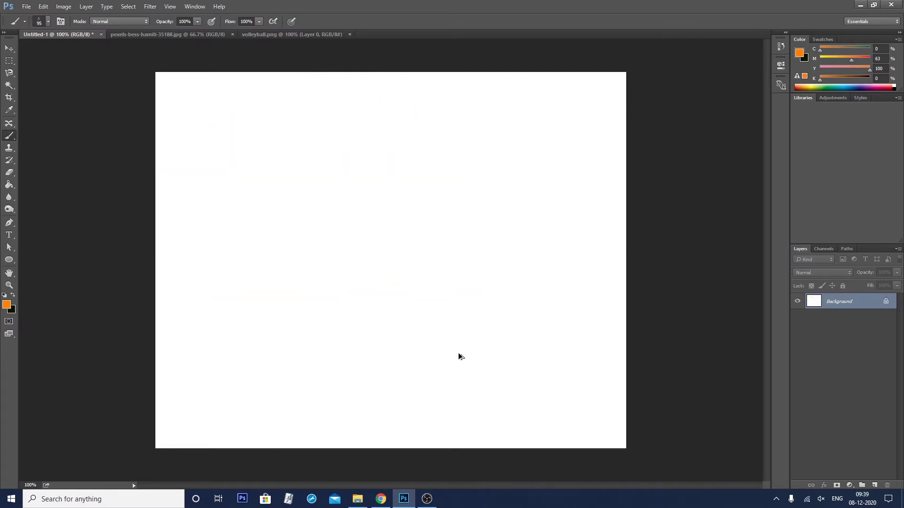
Step: Switch the brush preset picker to the Text Only display
right_click(389, 201)
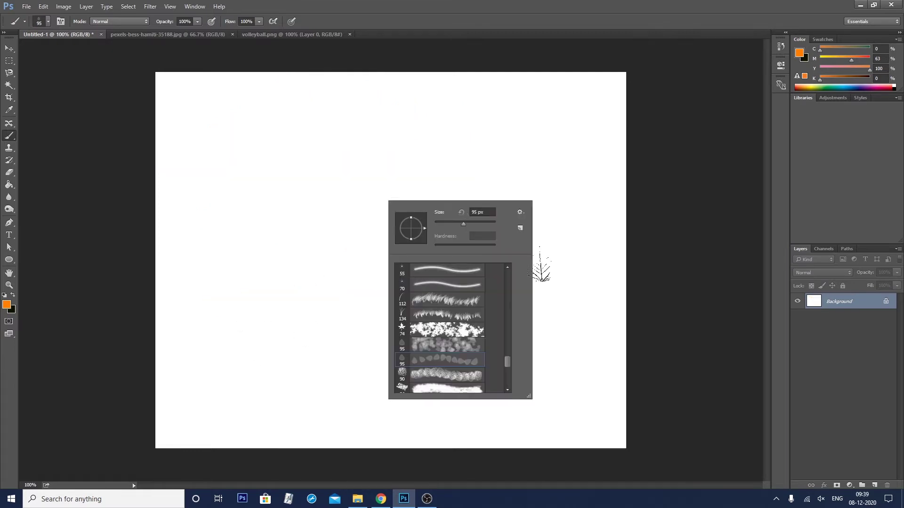
left_click(520, 214)
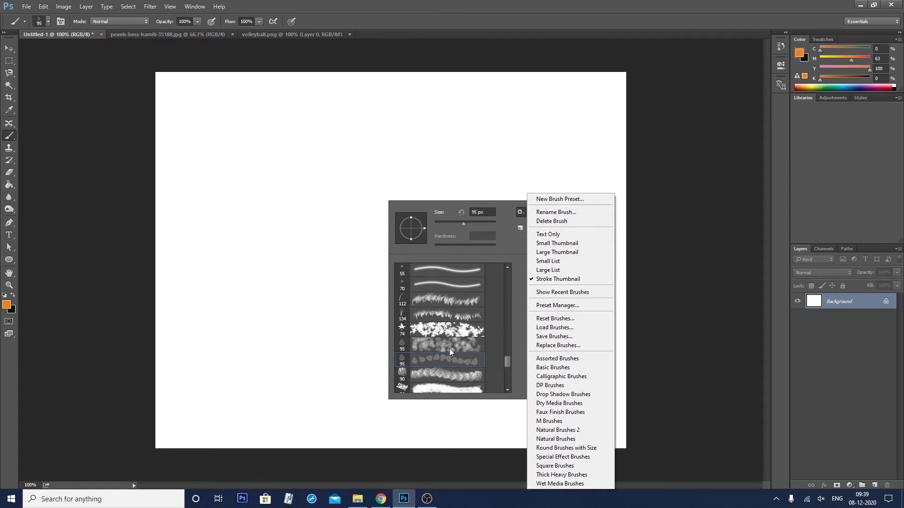
left_click(506, 360)
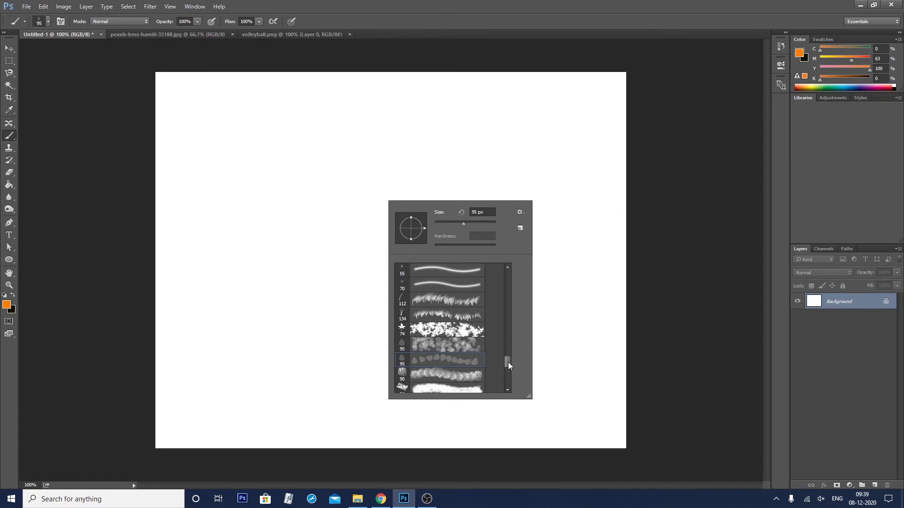
left_click_drag(508, 362, 509, 266)
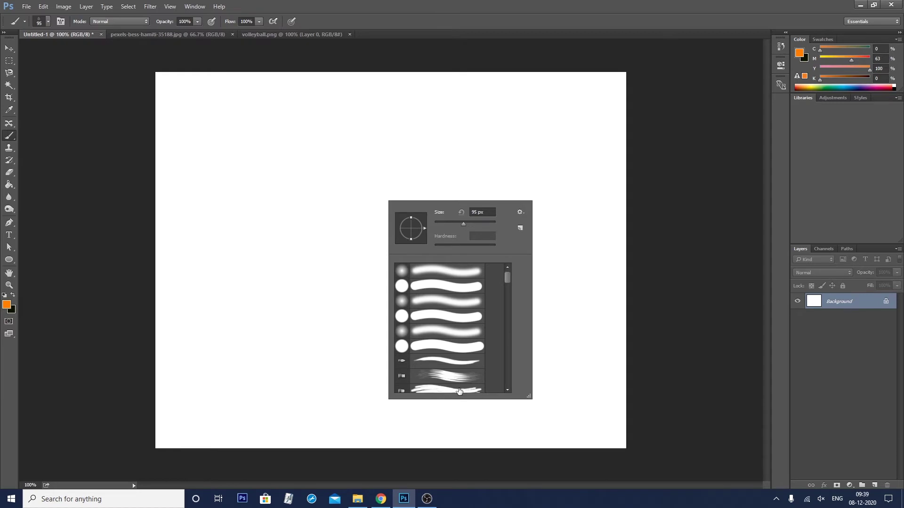
left_click(520, 213)
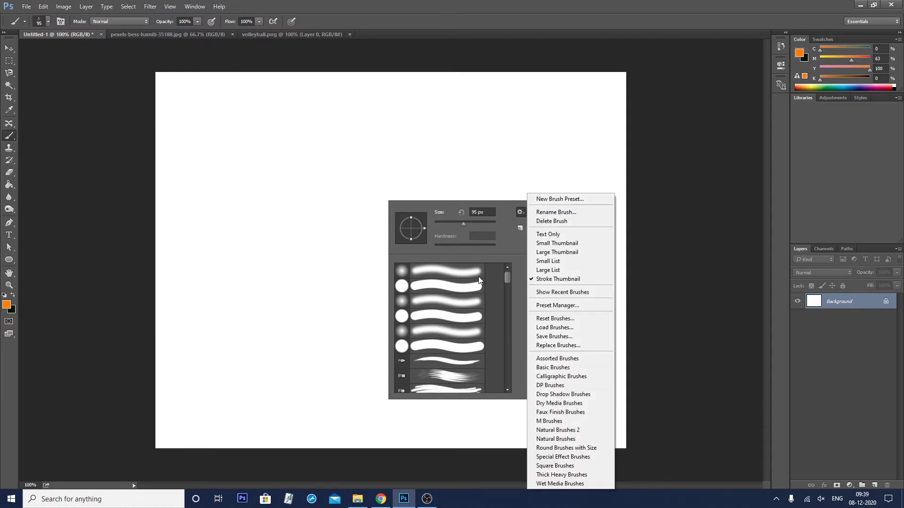
left_click(554, 236)
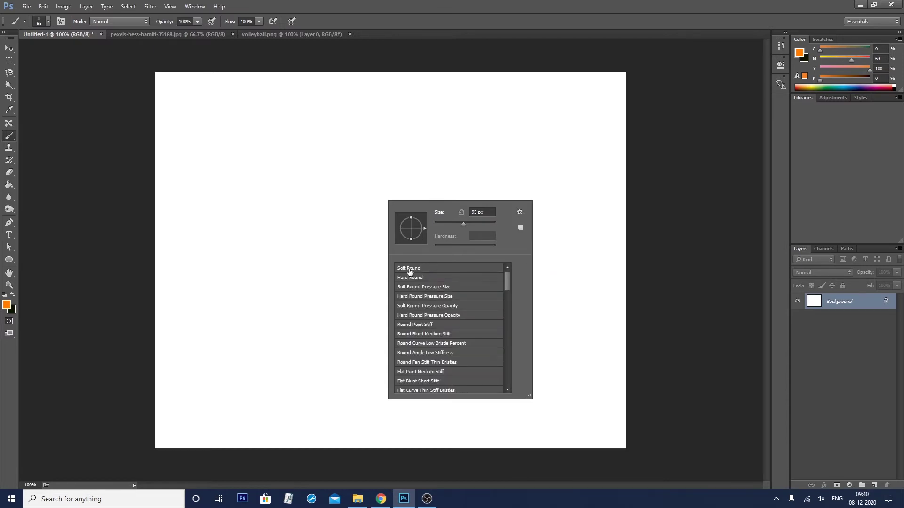
Step: Cycle the brush picker through Small Thumbnail, Large Thumbnail, Small List and Large List views
left_click(519, 212)
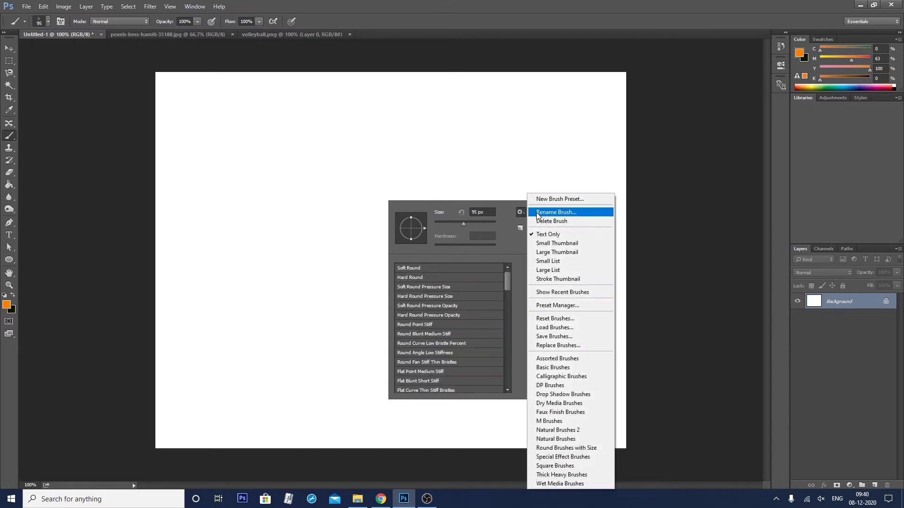
left_click(561, 244)
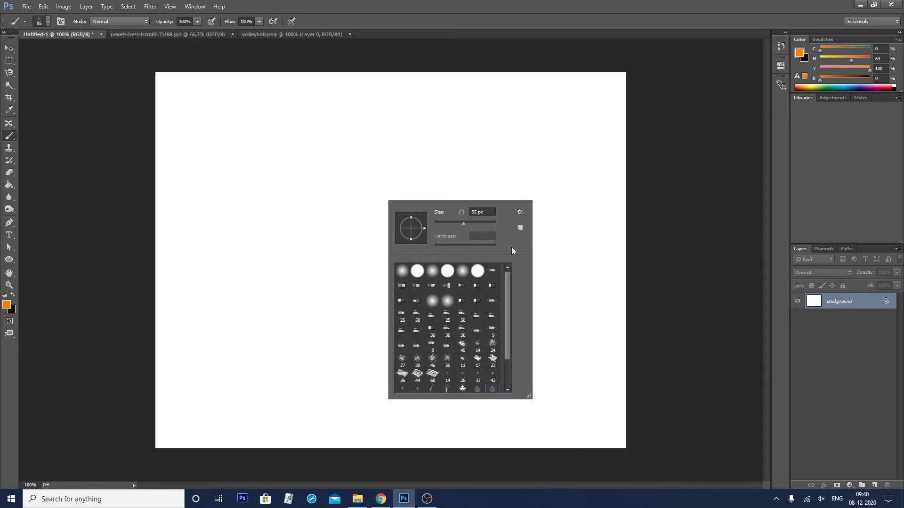
left_click(519, 212)
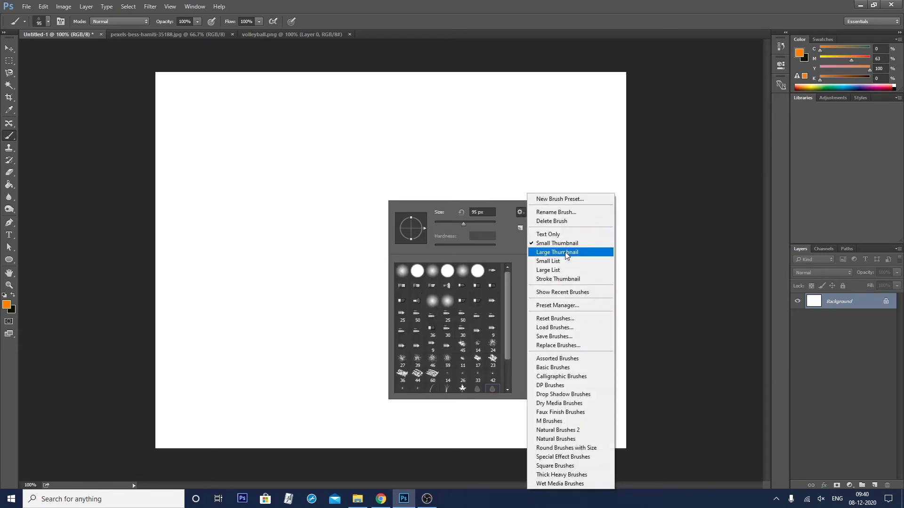
left_click(565, 253)
left_click(520, 212)
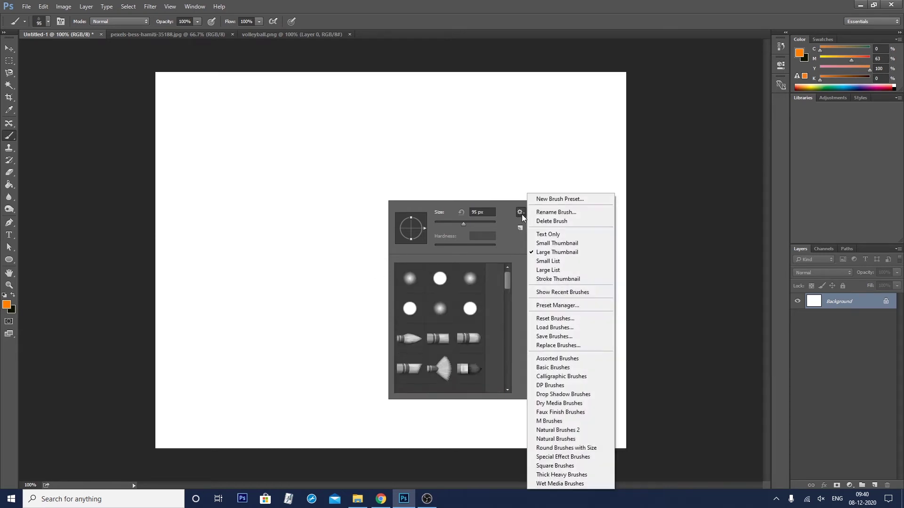
left_click(558, 261)
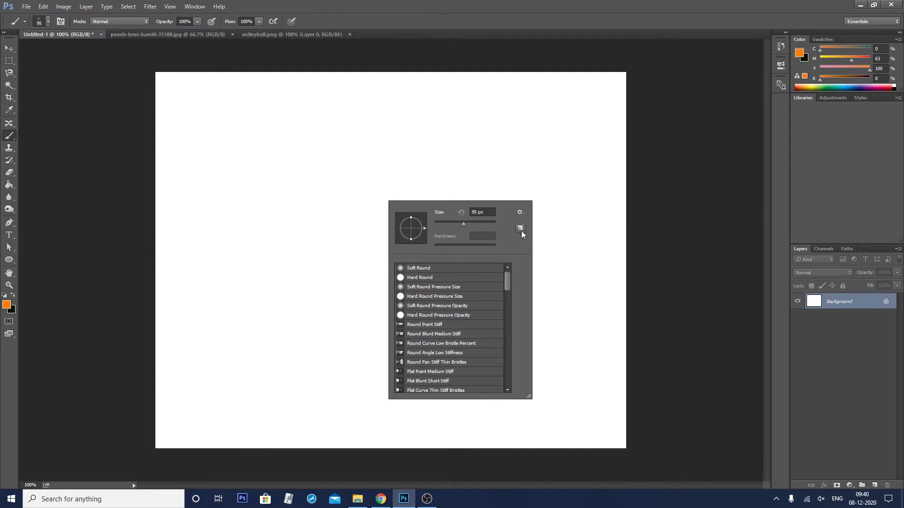
left_click(520, 212)
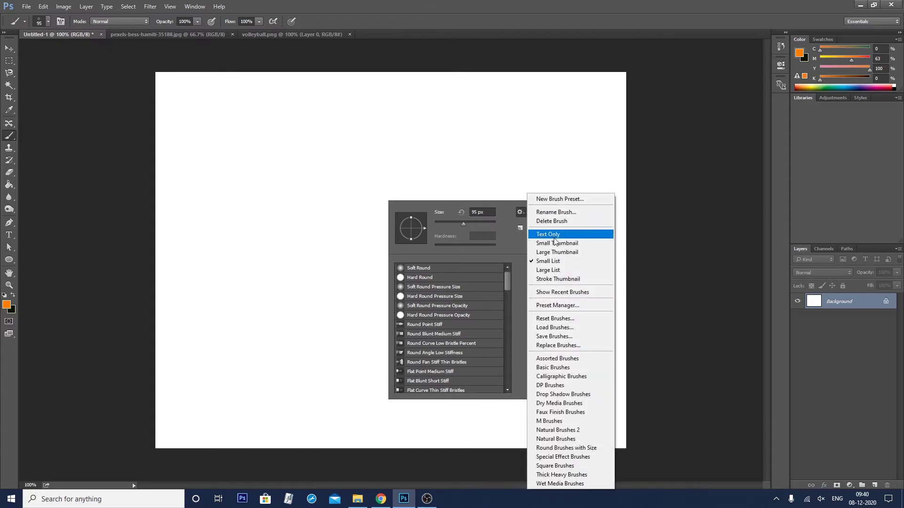
left_click(554, 270)
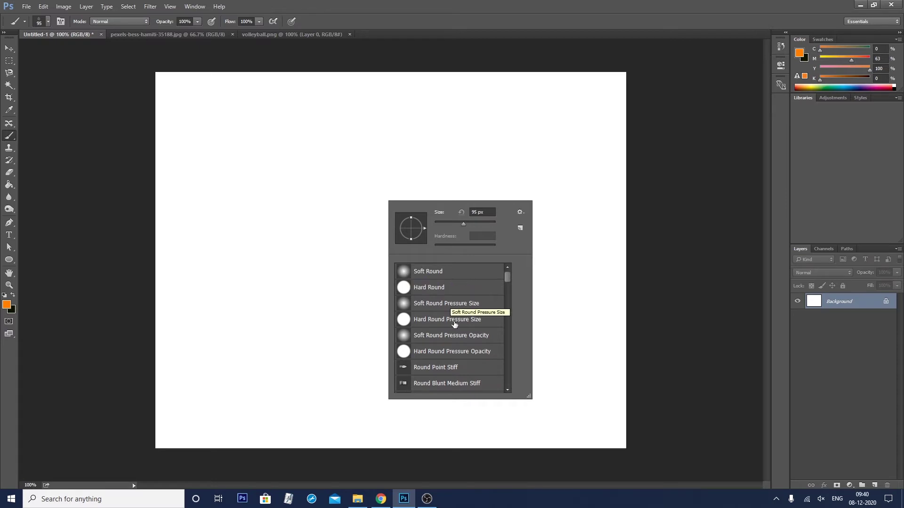
Step: Return the brush picker to Stroke Thumbnail view and open the Load Brushes dialog
left_click(520, 212)
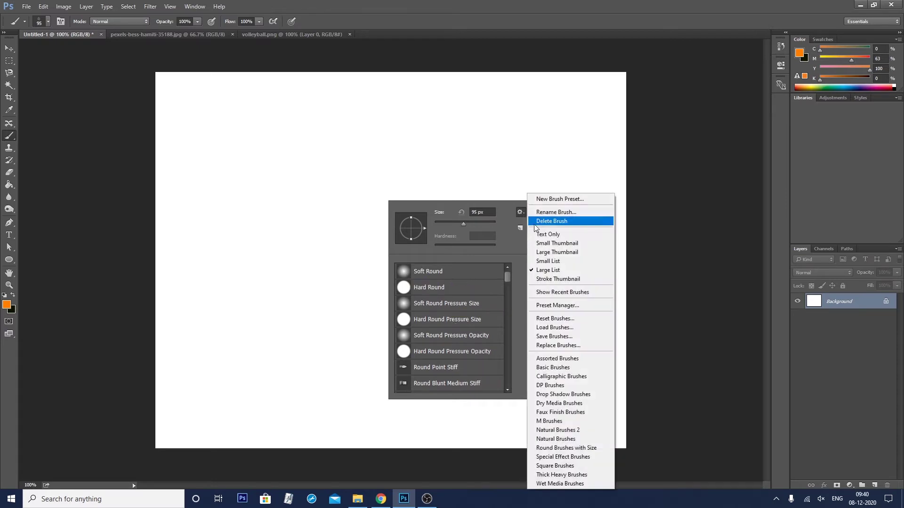
left_click(556, 280)
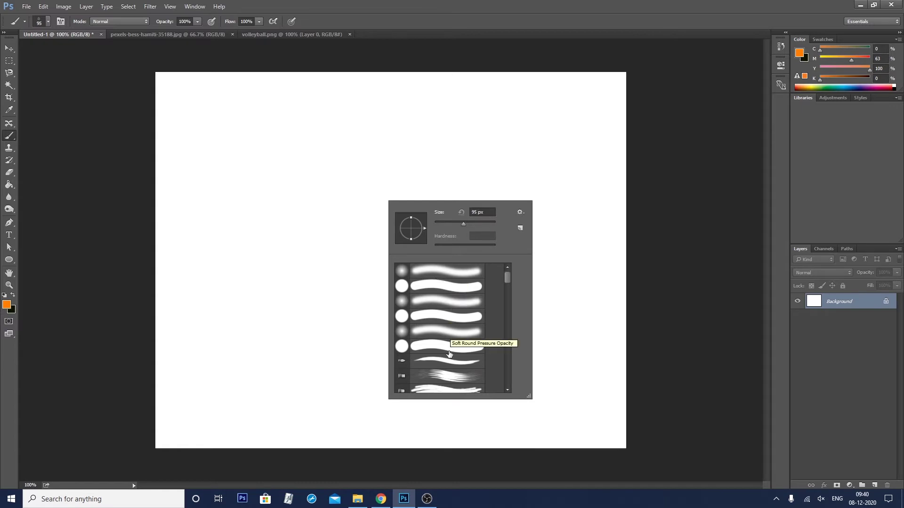
left_click(507, 291)
left_click_drag(507, 290, 511, 389)
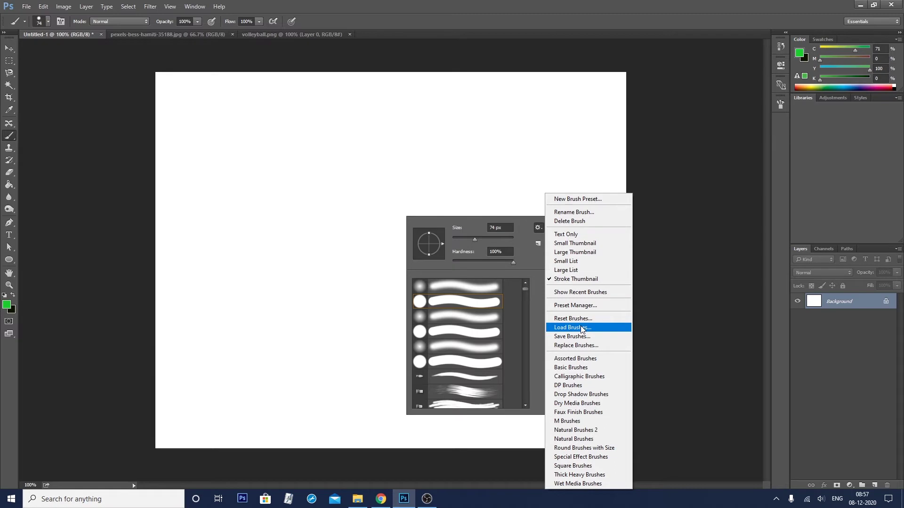
left_click(582, 328)
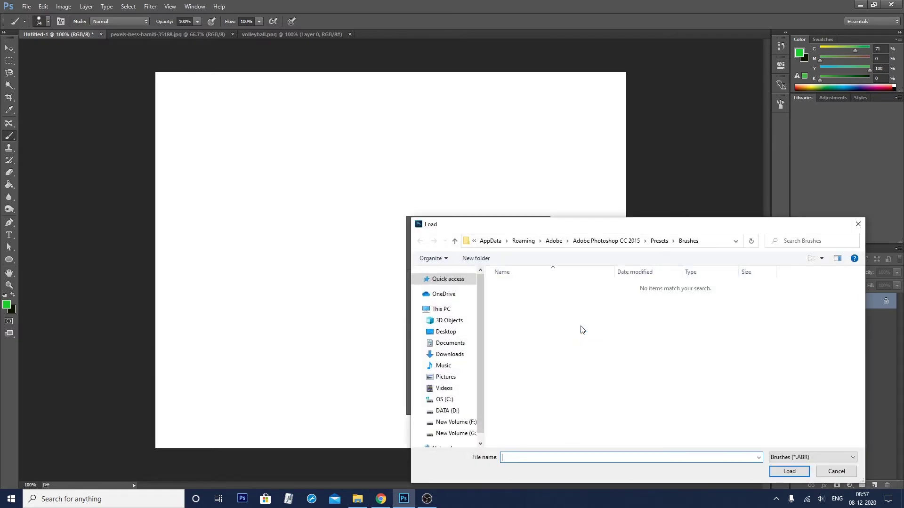
Step: Cancel the Load dialog at Presets › Brushes and scroll through the brush list
left_click_drag(595, 230, 466, 172)
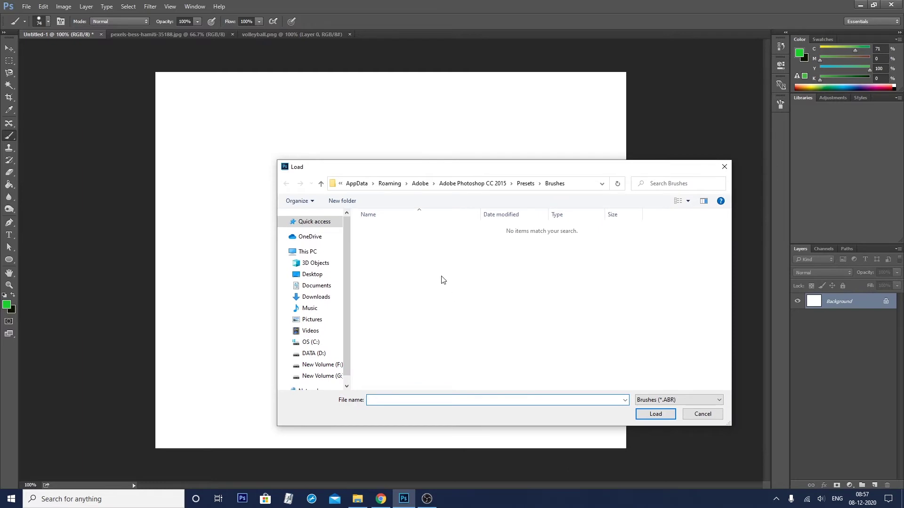
left_click(702, 415)
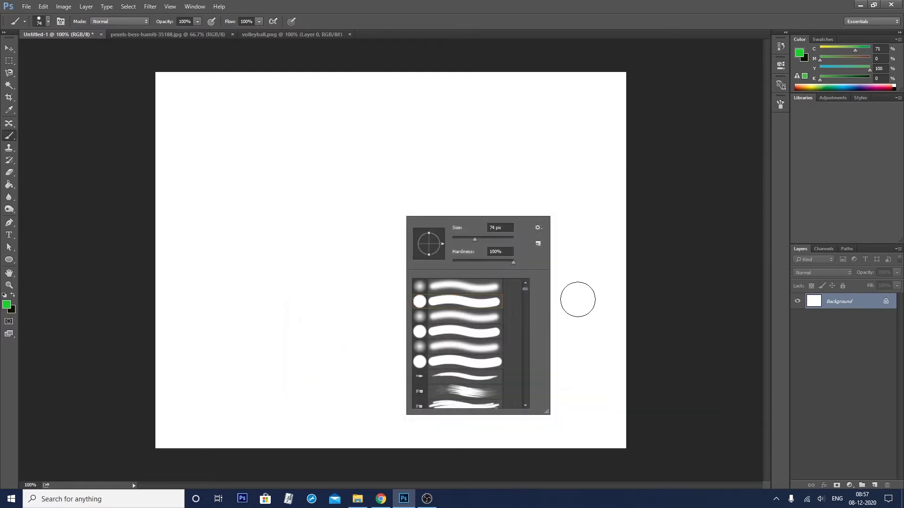
left_click_drag(526, 289, 533, 407)
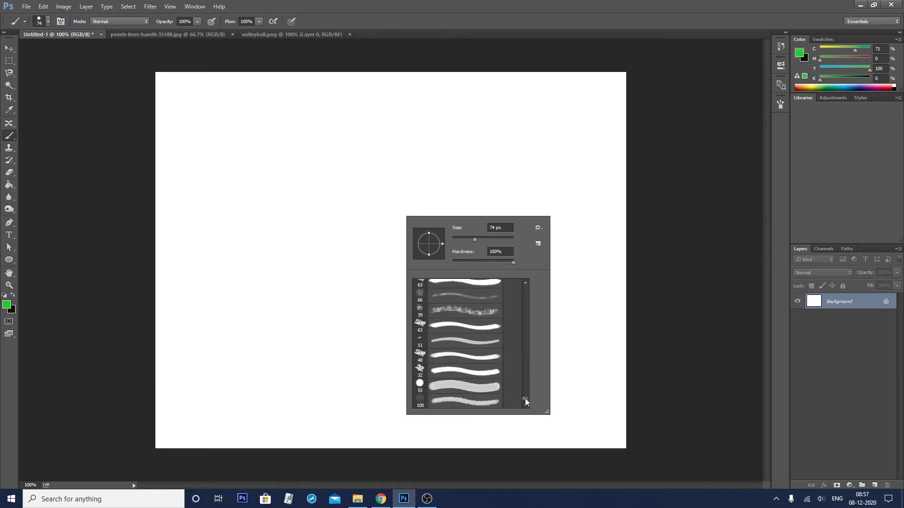
left_click_drag(525, 399, 527, 285)
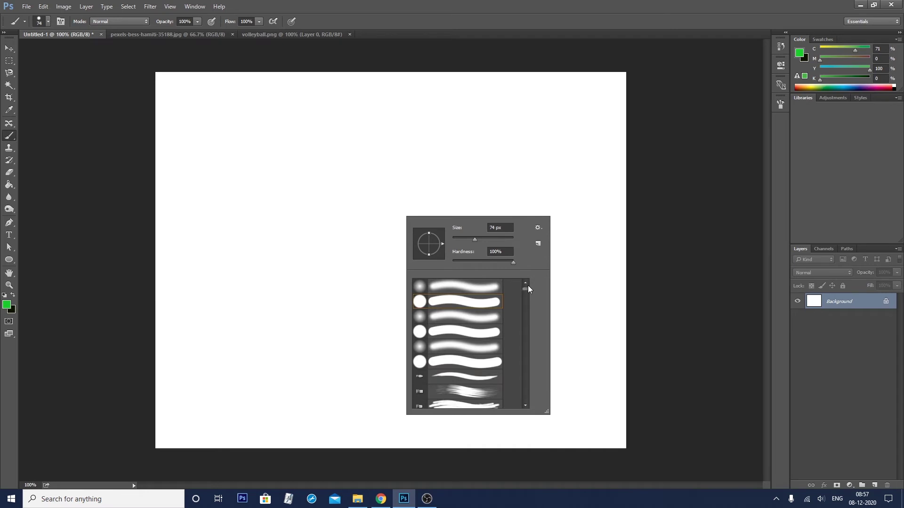
Step: Try loading Assorted Brushes and Basic Brushes, cancelling both replace prompts
left_click(539, 230)
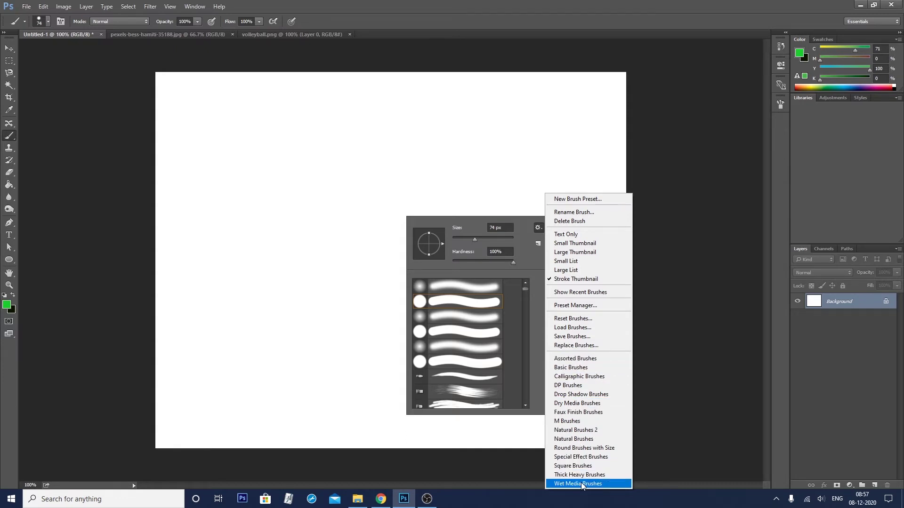
left_click(583, 359)
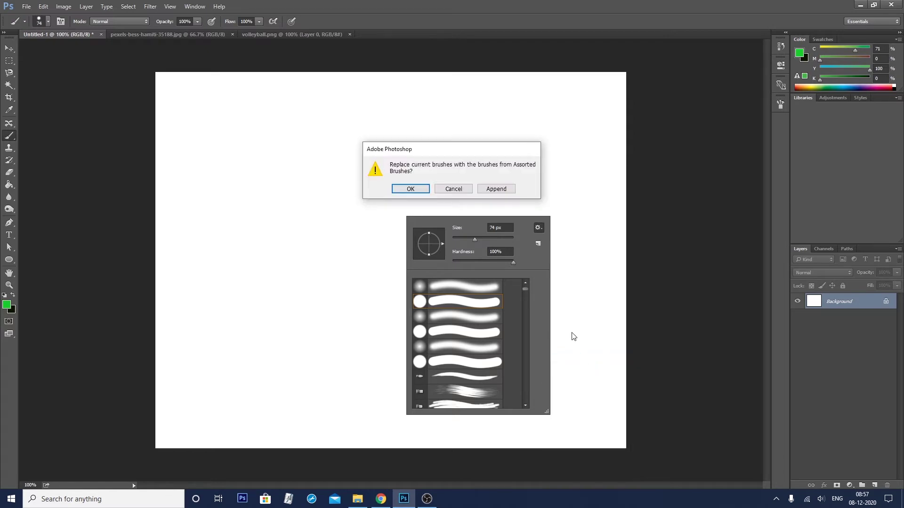
left_click(453, 189)
left_click(538, 228)
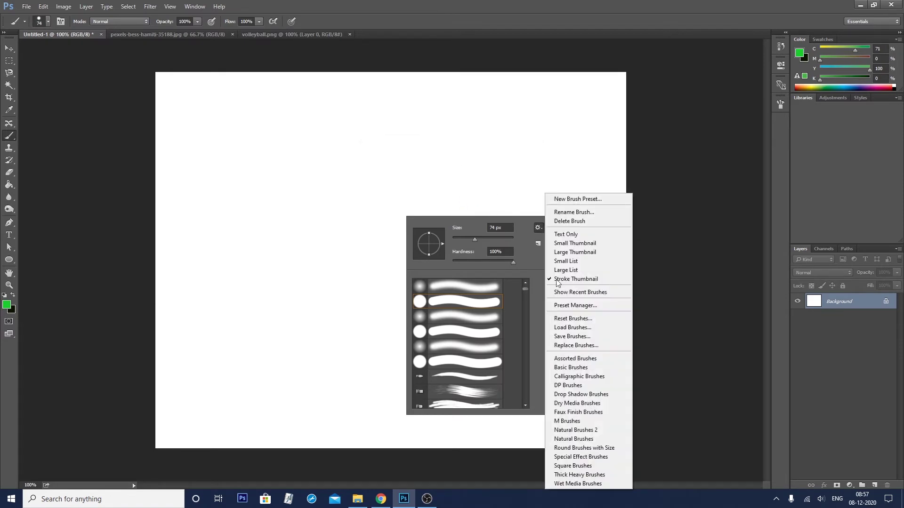
left_click(577, 368)
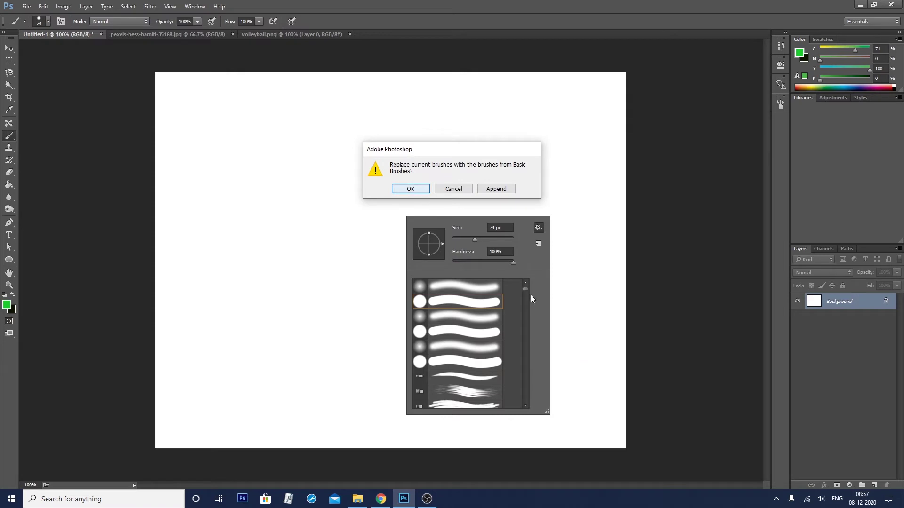
left_click(453, 192)
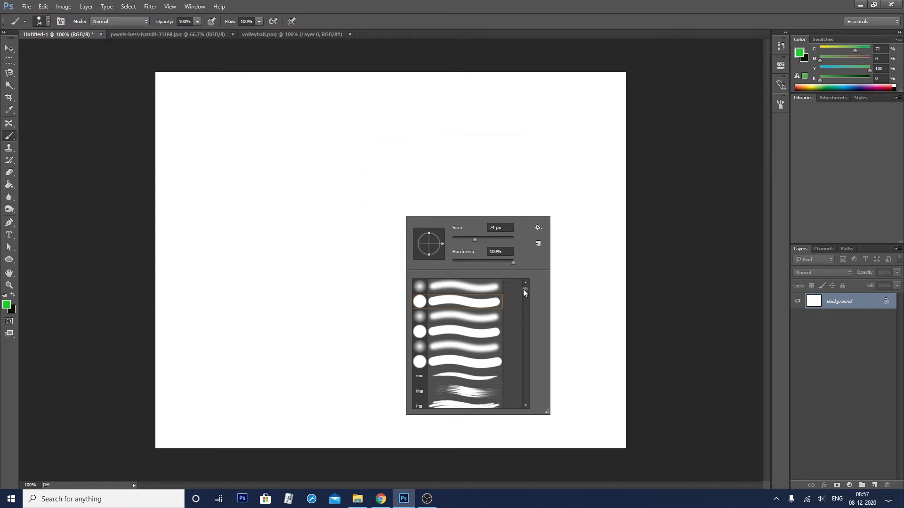
Step: Append the Basic Brushes set to the existing brush list
left_click_drag(525, 289, 525, 407)
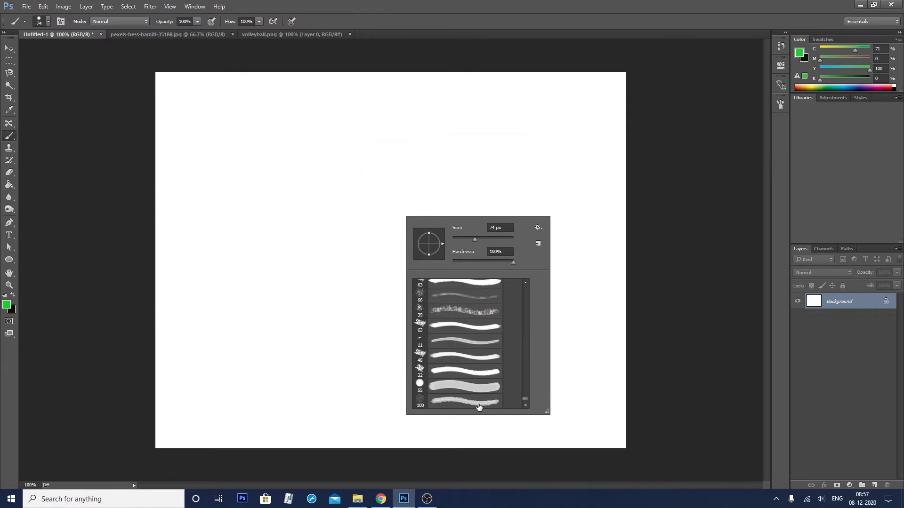
left_click(538, 228)
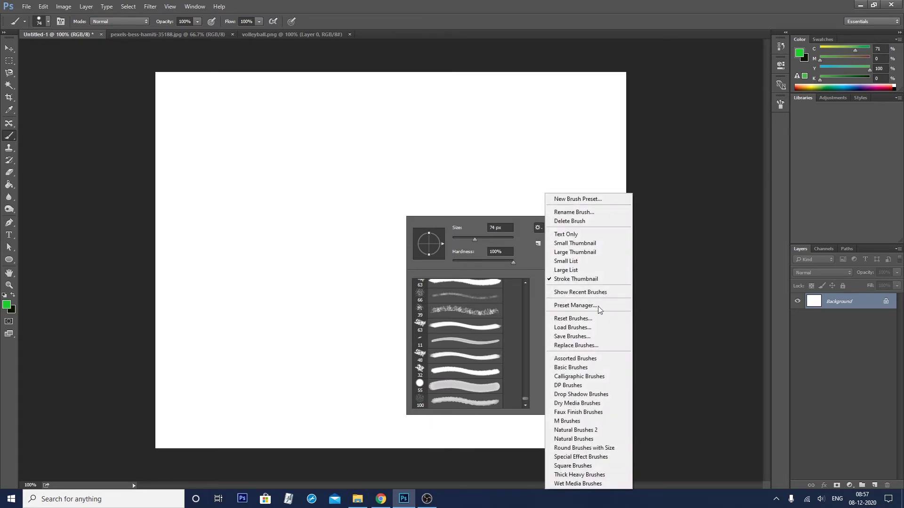
left_click(571, 370)
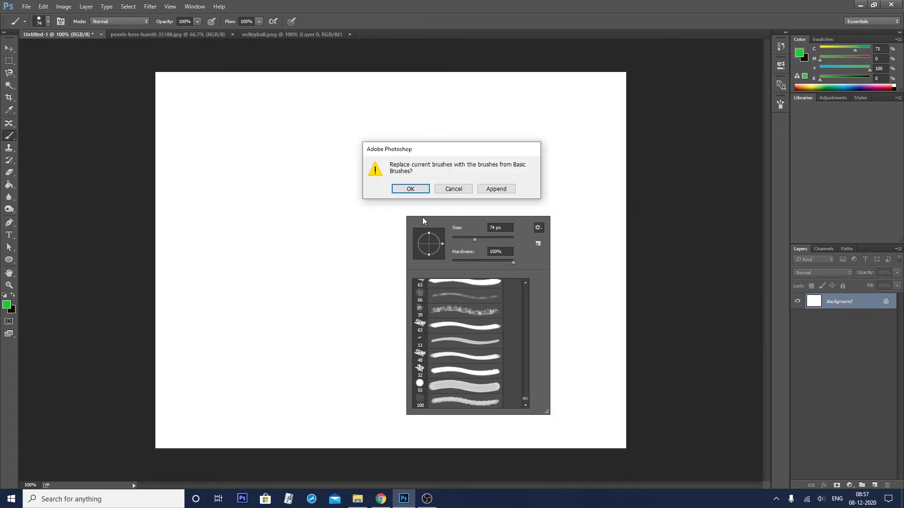
left_click(495, 189)
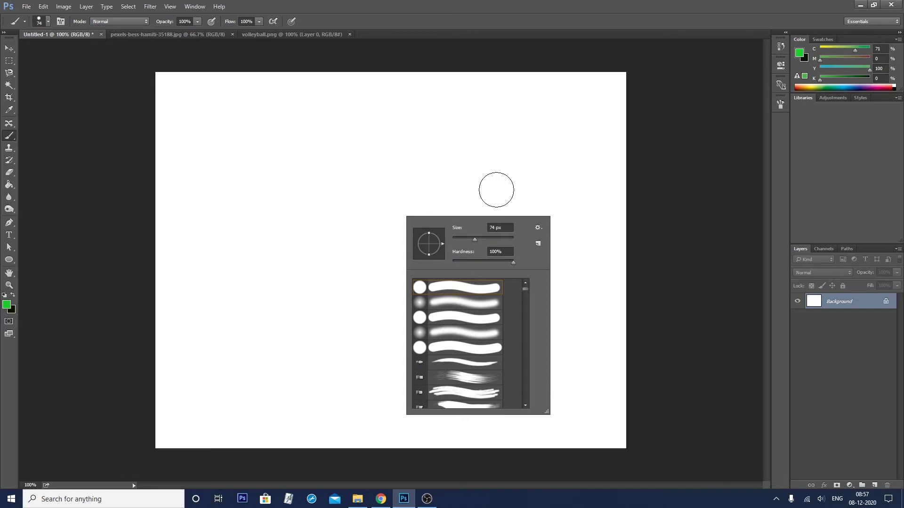
Step: Scroll the list and select the soft round 60 px brush
left_click_drag(525, 294, 531, 401)
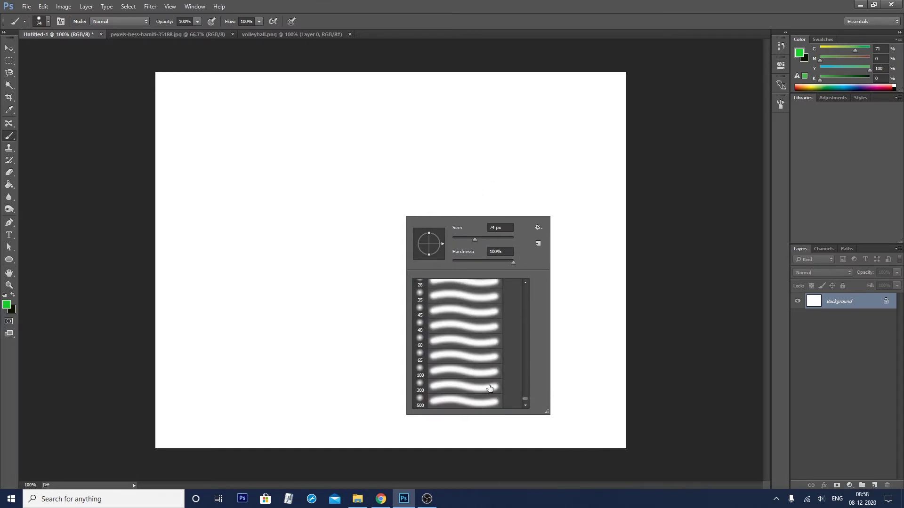
left_click_drag(524, 399, 523, 381)
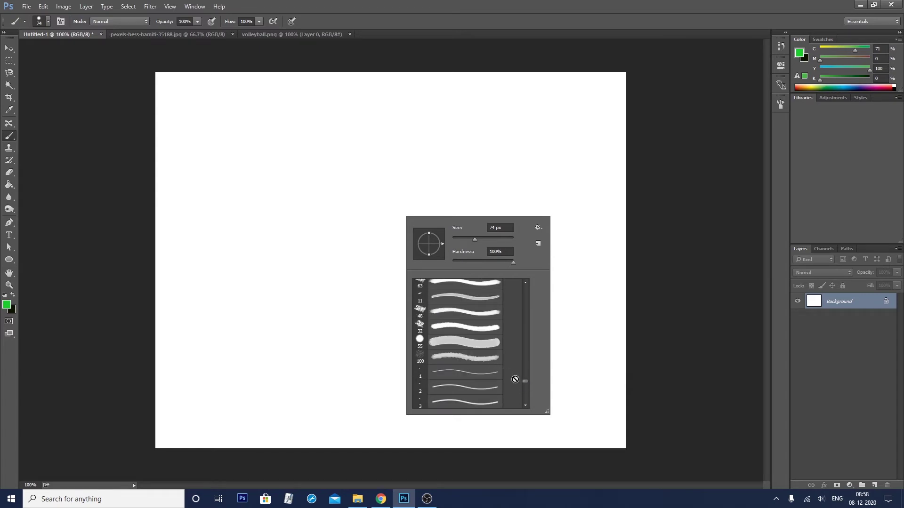
mouse_move(528, 383)
left_mouse_down()
mouse_move(524, 352)
mouse_move(521, 395)
left_mouse_up()
left_click(462, 366)
Step: Paint a green Z and zigzag with the soft brush, then undo back to blank
left_click_drag(250, 137, 426, 137)
left_click(251, 215, "shift")
left_click_drag(251, 216, 426, 217)
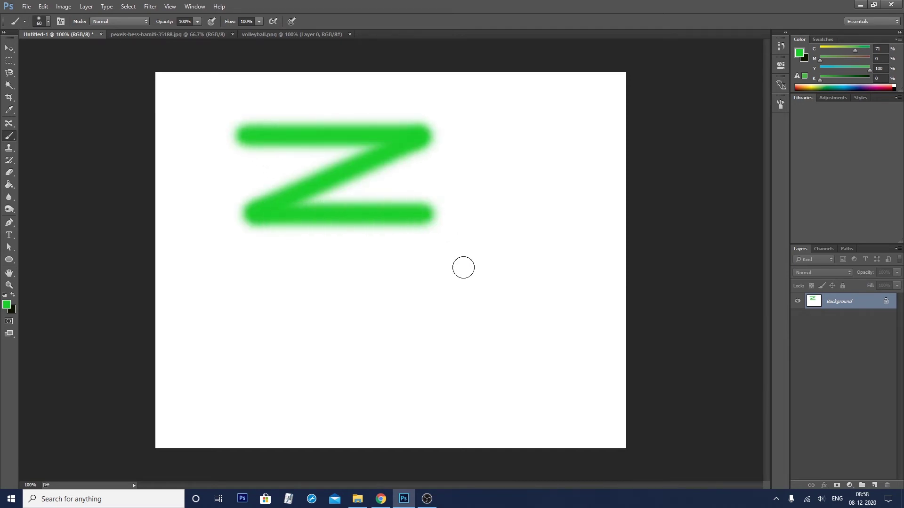
left_click(322, 281, "shift")
left_click_drag(322, 281, 484, 282)
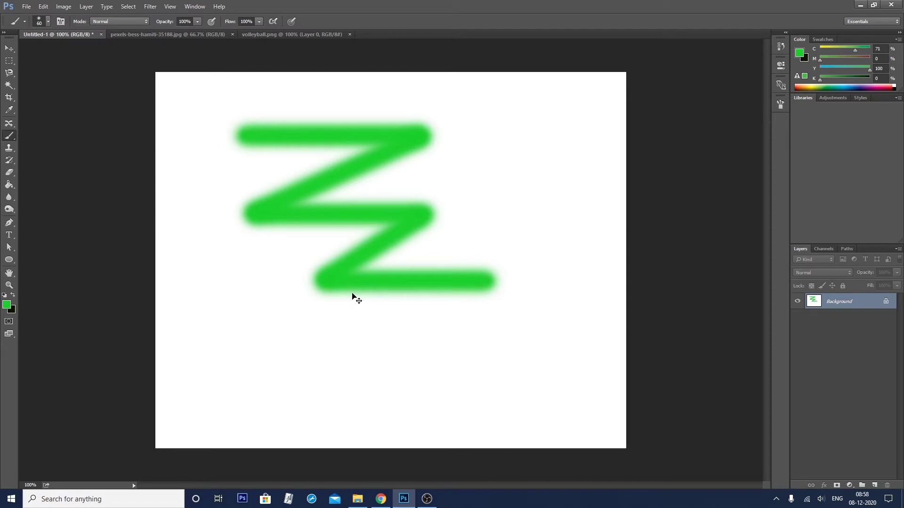
key("ctrl+z")
key("ctrl+z")
key("ctrl+z")
key("ctrl+alt+z")
Step: Choose a hard round brush at 45 px, paint a green test stroke, and undo it
right_click(322, 191)
scroll(414, 306, "down", 5)
mouse_move(442, 372)
left_mouse_down()
mouse_move(445, 307)
mouse_move(433, 258)
left_mouse_up()
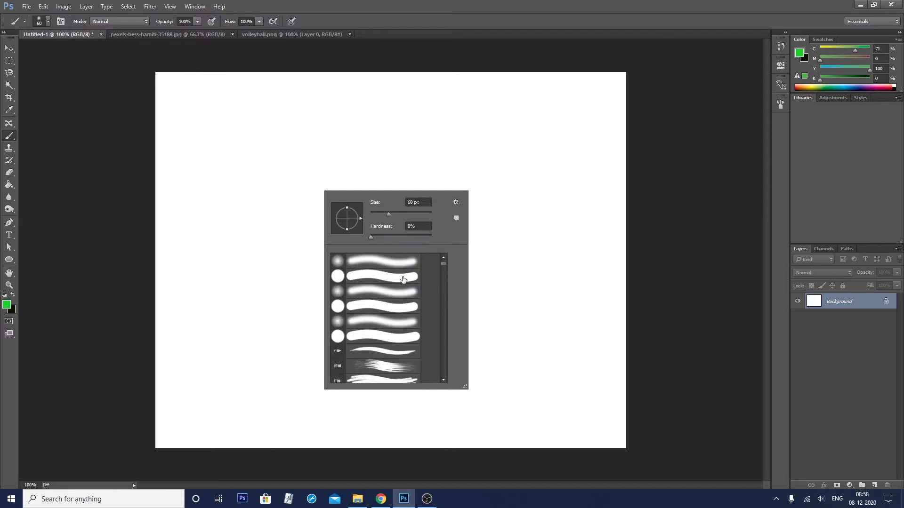
key("Return")
key("bracketleft")
key("bracketleft")
key("bracketleft")
key("bracketleft")
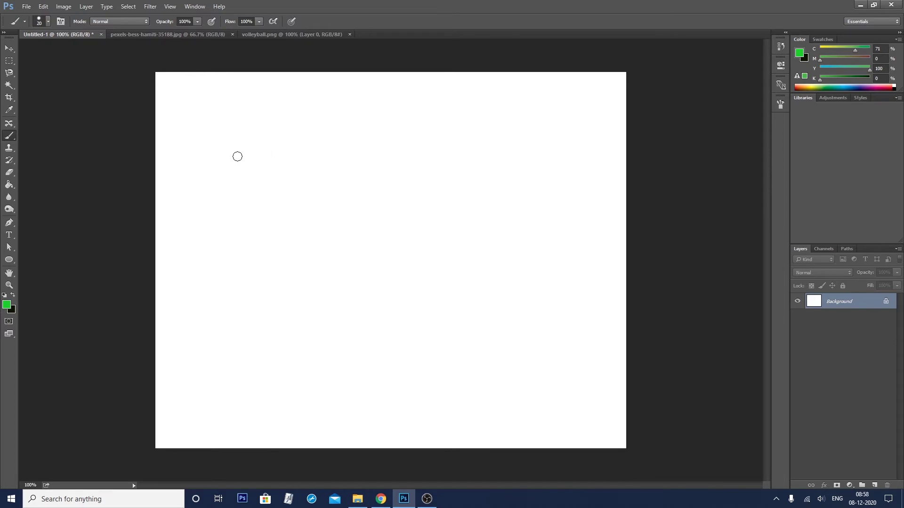
key("bracketright")
key("bracketright")
key("bracketright")
left_click_drag(227, 164, 505, 169)
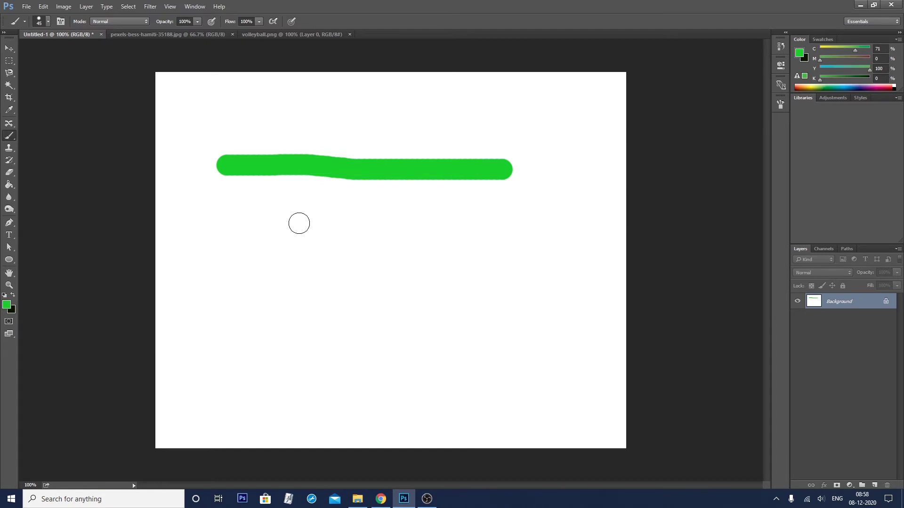
key("ctrl+z")
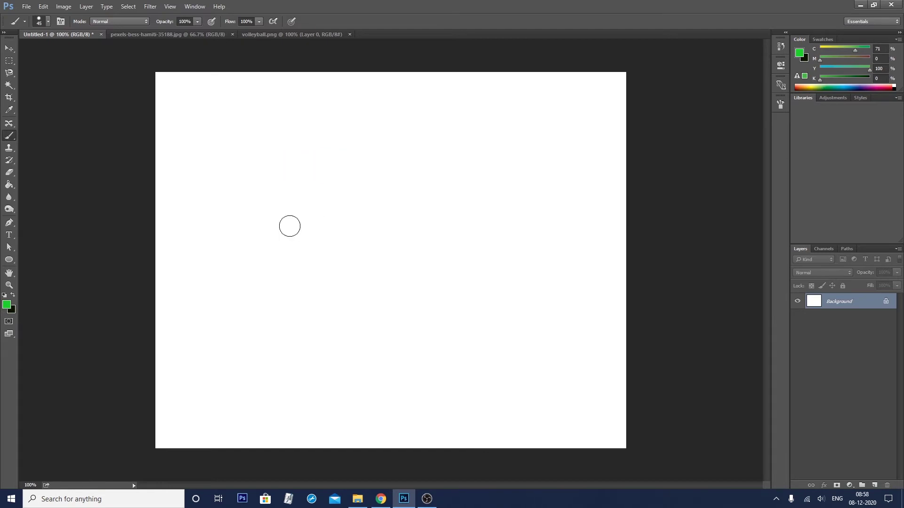
Step: Draw a chain of about 22 connected straight green lines zigzagging across the canvas with the 45 px brush
left_click(221, 159)
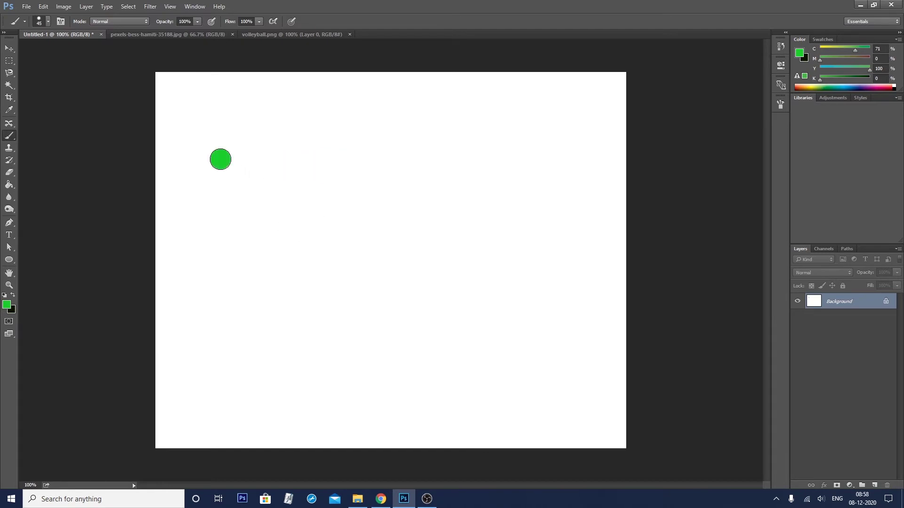
left_click(531, 156, "shift")
left_click(302, 283, "shift")
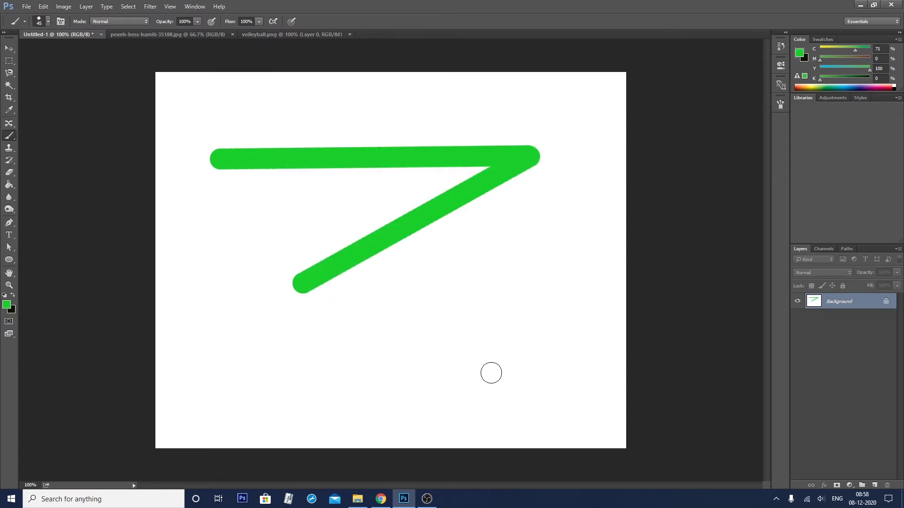
left_click(521, 380, "shift")
left_click(264, 394, "shift")
left_click(225, 245, "shift")
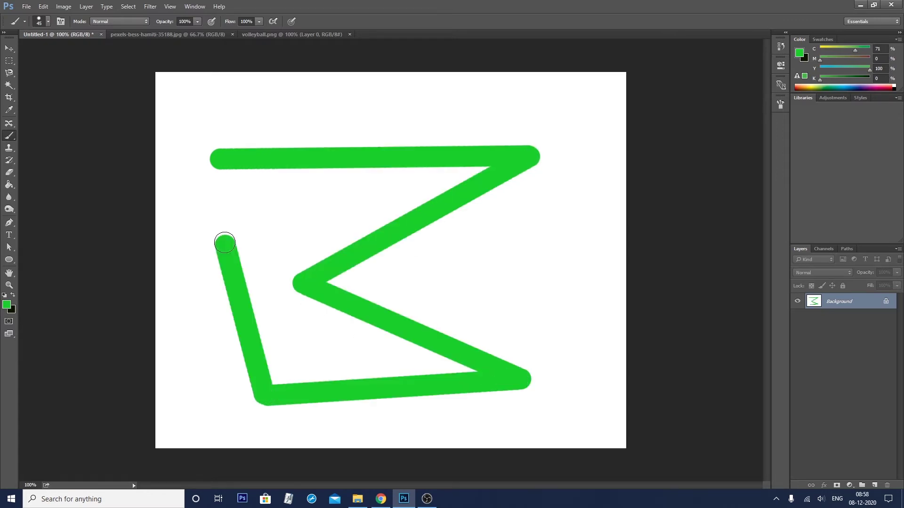
left_click(383, 202, "shift")
left_click(565, 297, "shift")
left_click(597, 183, "shift")
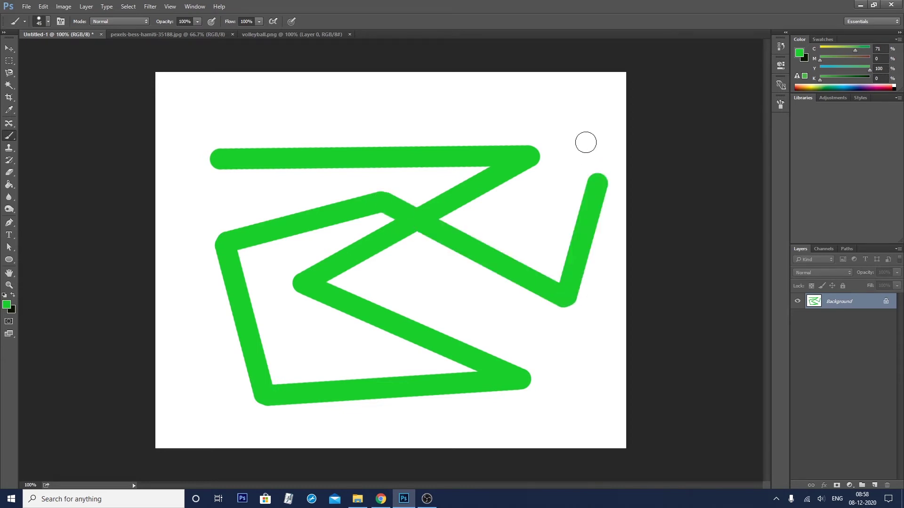
left_click(555, 112, "shift")
left_click(346, 99, "shift")
left_click(228, 194, "shift")
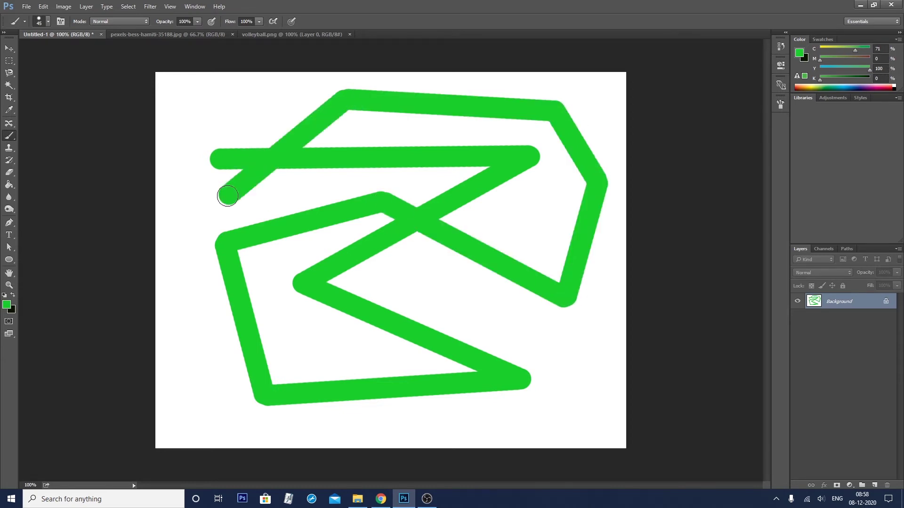
left_click(180, 325, "shift")
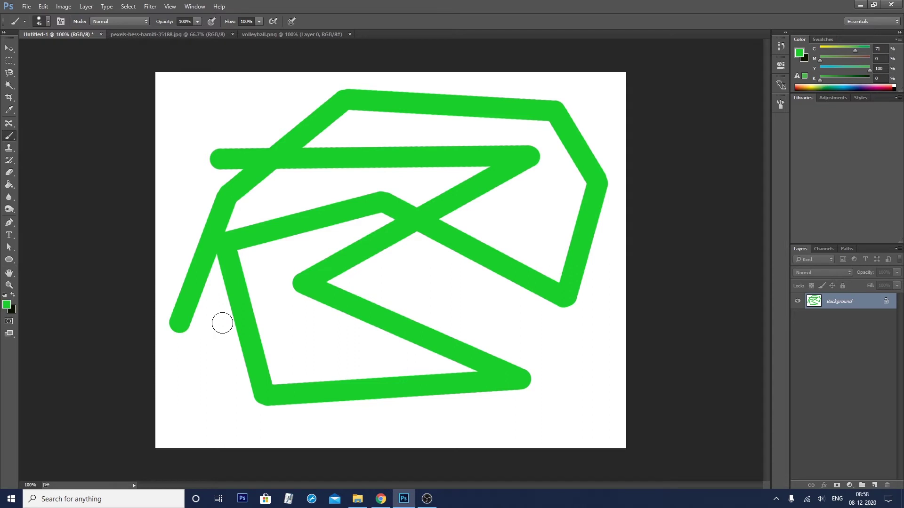
left_click(330, 336, "shift")
left_click(569, 344, "shift")
left_click(560, 419, "shift")
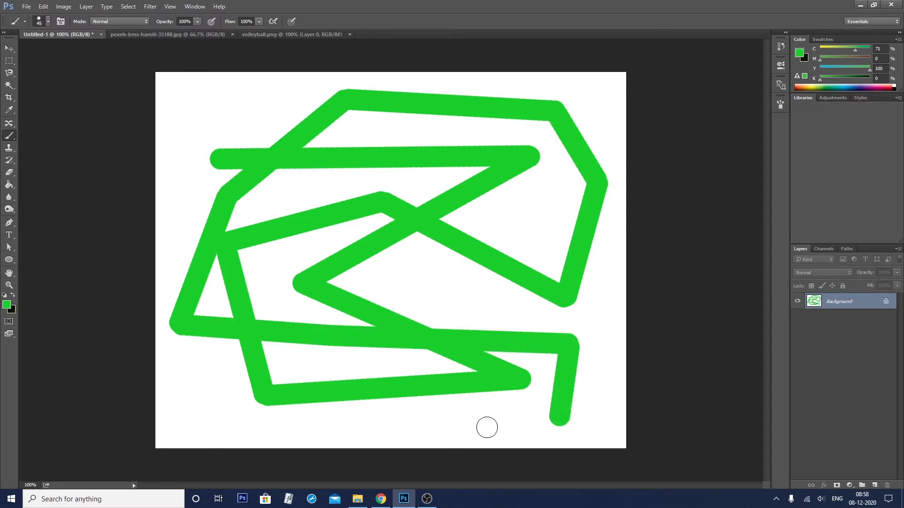
left_click(400, 429, "shift")
left_click(306, 364, "shift")
left_click(213, 398, "shift")
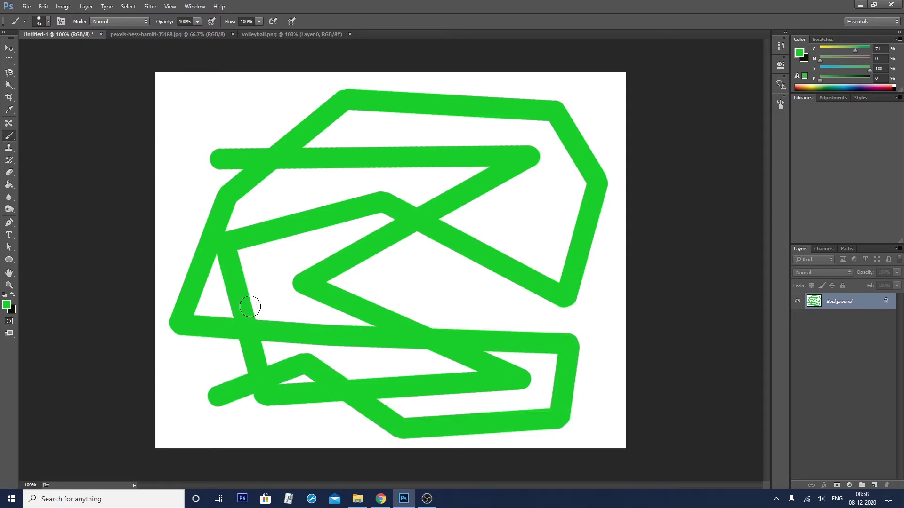
left_click(269, 276, "shift")
left_click(295, 182, "shift")
left_click(426, 181, "shift")
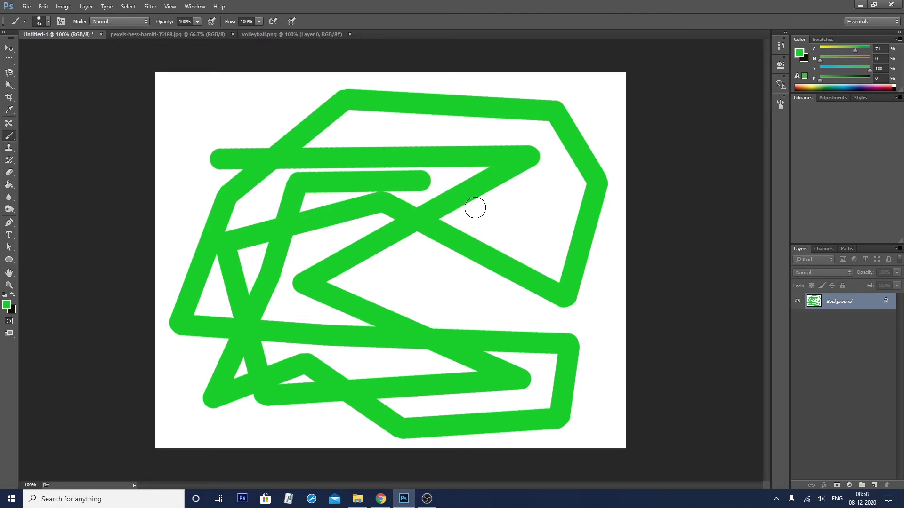
Step: Add two final lines, undo the green lines to a blank canvas, and enlarge the brush to 150 px
left_click(545, 227, "shift")
left_click(461, 284, "shift")
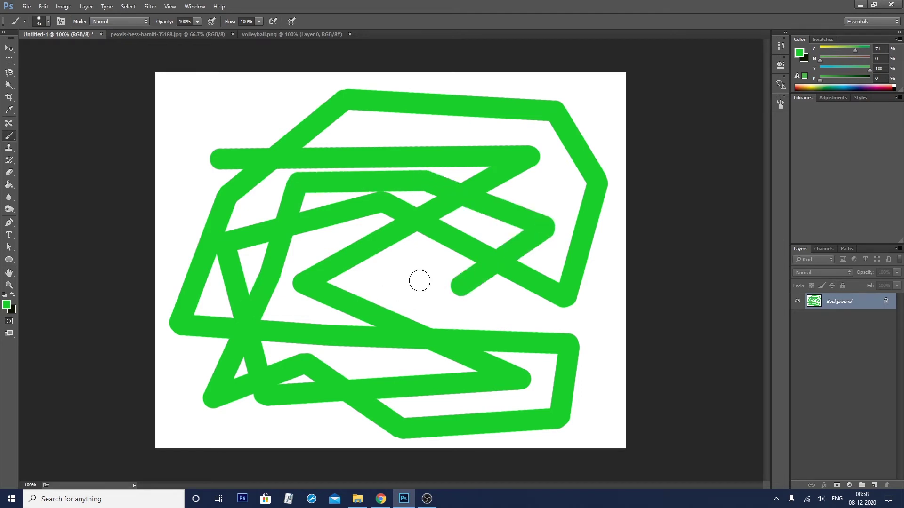
key("ctrl+alt+z")
key("ctrl+alt+z")
key("ctrl+alt+z")
key("ctrl+alt+z")
key("ctrl+alt+z")
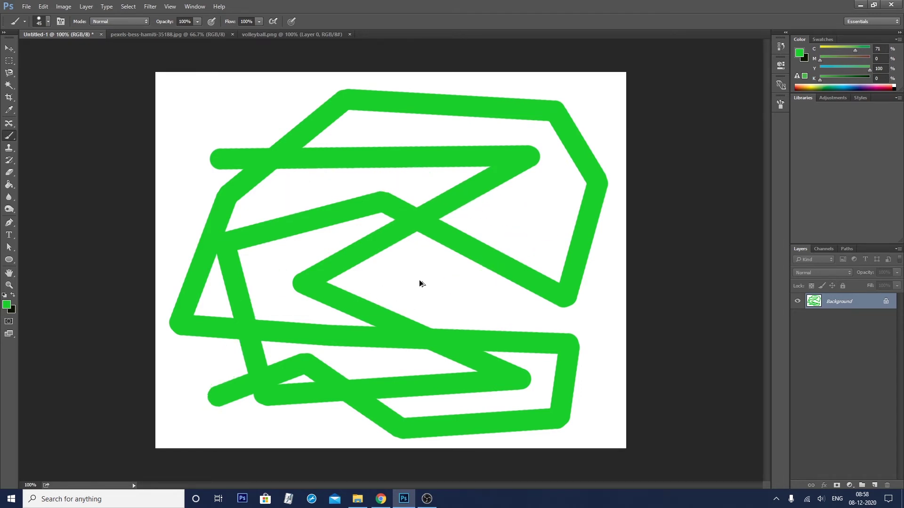
key("ctrl+alt+z")
key("ctrl+alt+z")
key("ctrl+alt+z")
key("ctrl+alt+z")
key("ctrl+alt+z")
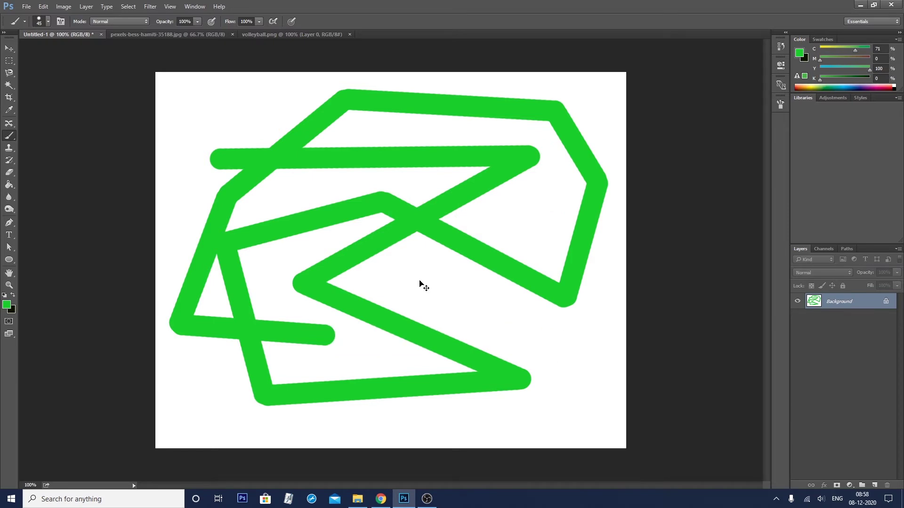
key("ctrl+alt+z")
key("ctrl+alt+z")
key("ctrl+alt+z")
key("ctrl+alt+z")
key("ctrl+alt+z")
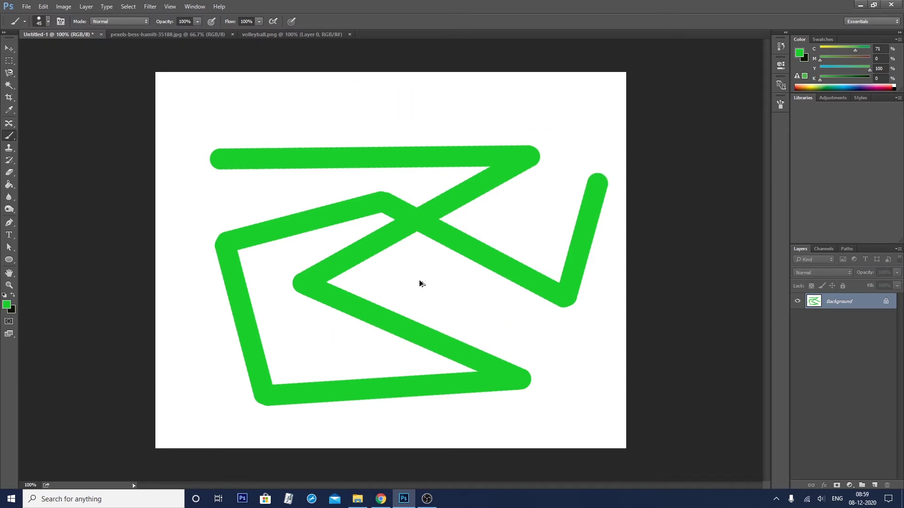
key("ctrl+alt+z")
key("ctrl+alt+z")
key("ctrl+alt+z")
key("ctrl+alt+z")
key("ctrl+alt+z")
key("ctrl+alt+z")
key("ctrl+alt+z")
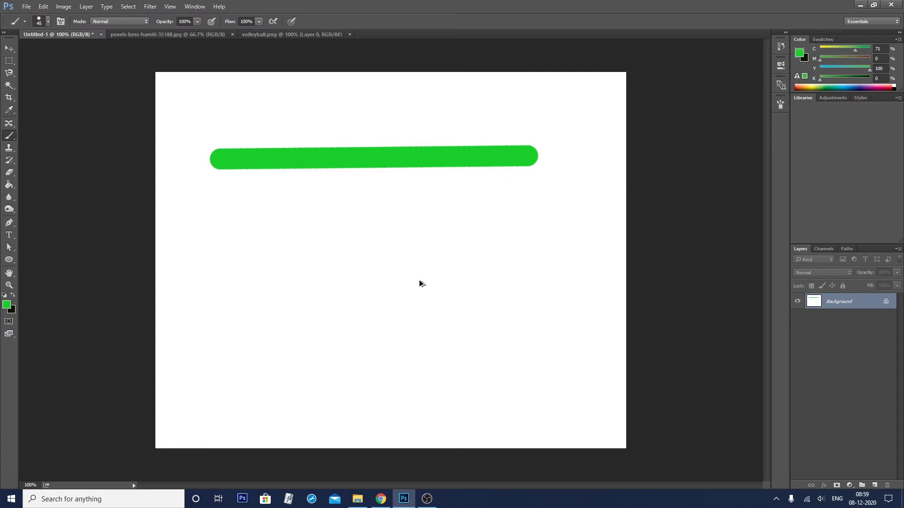
key("ctrl+alt+z")
key("ctrl+alt+z")
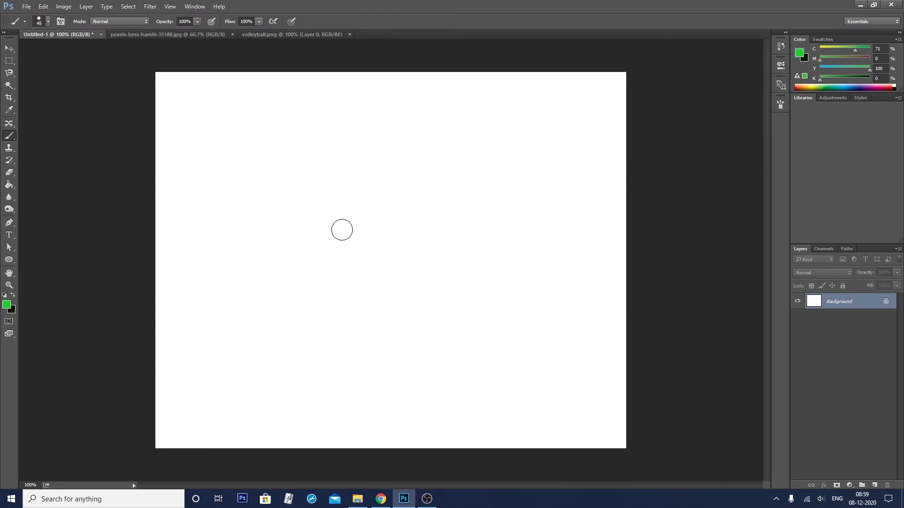
key("bracketright")
key("bracketright")
key("bracketright")
key("bracketright")
key("bracketright")
key("bracketright")
key("bracketright")
key("Caps_Lock")
left_click_drag(329, 237, 487, 226)
left_click_drag(272, 346, 519, 332)
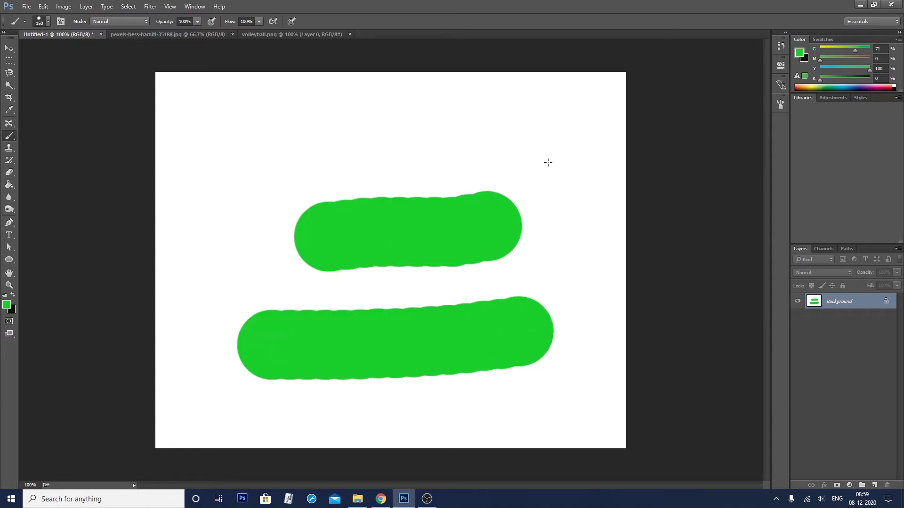
left_click_drag(547, 161, 285, 201)
left_click_drag(215, 267, 527, 281)
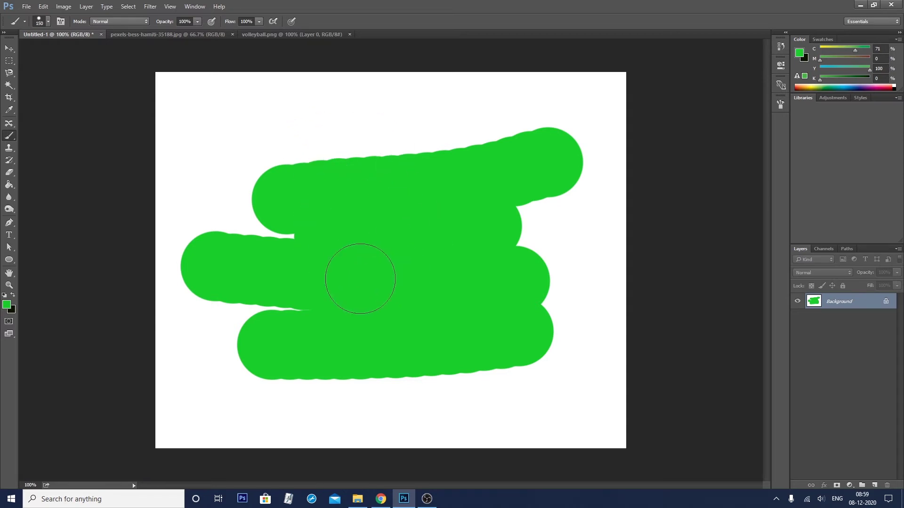
key("ctrl+alt+z")
key("ctrl+alt+z")
key("ctrl+alt+z")
key("ctrl+alt+z")
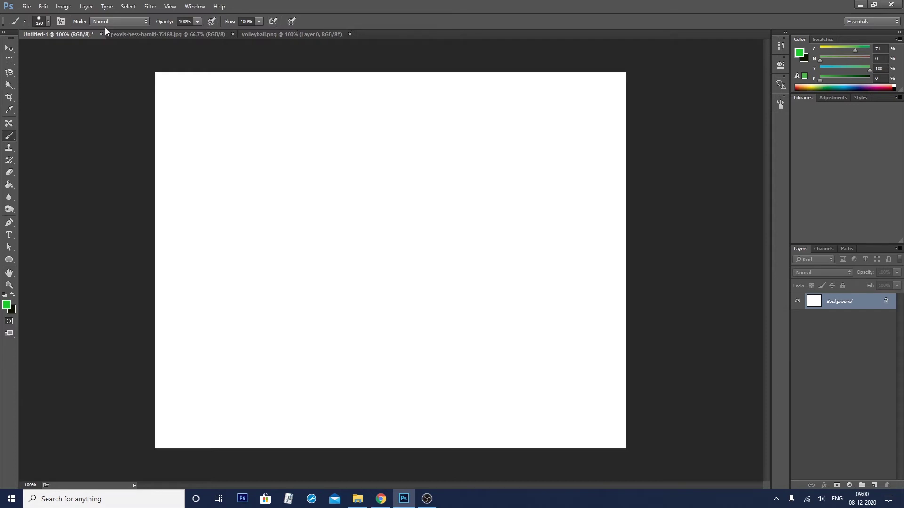
left_click(48, 24)
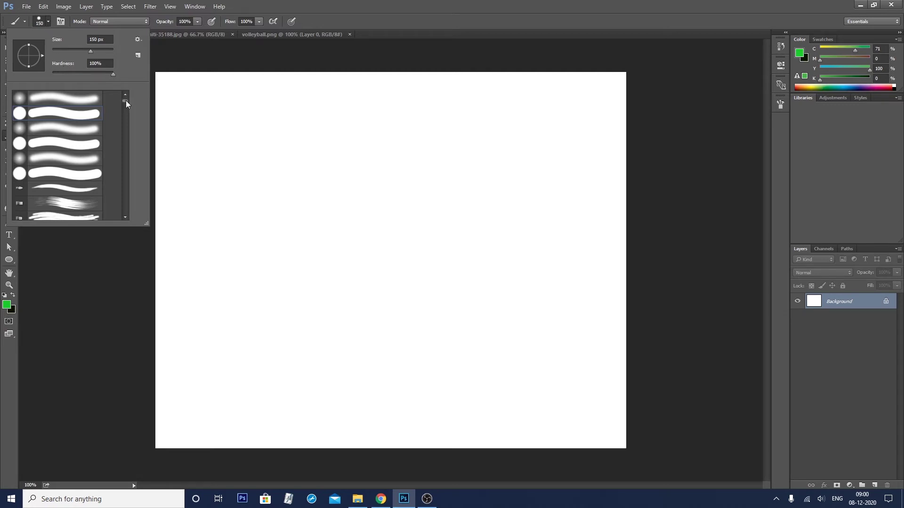
left_click(48, 22)
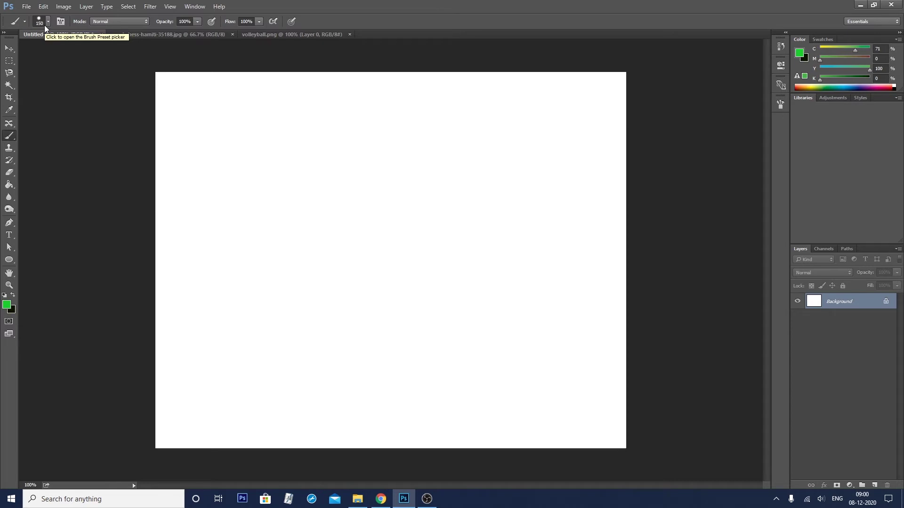
left_click(59, 25)
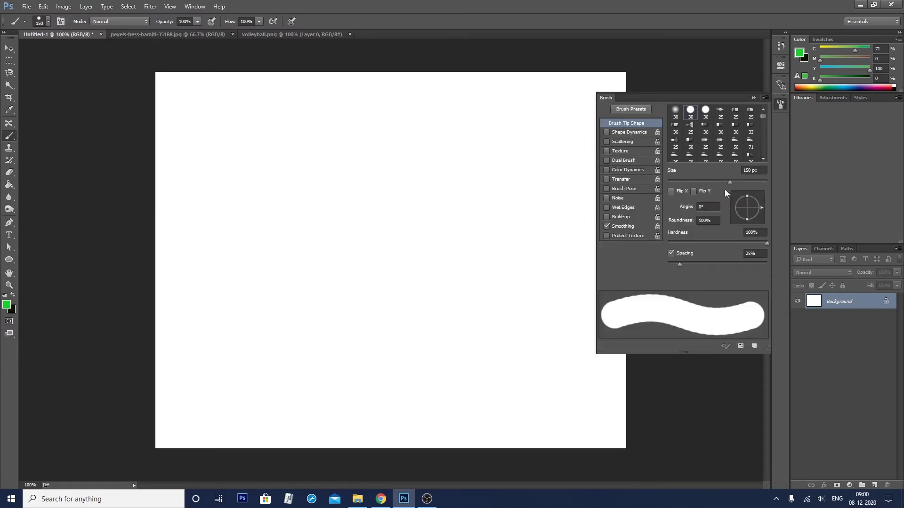
Step: Adjust brush size and hardness, set spacing to 1%, and paint a smooth green test stroke
left_click_drag(730, 181, 719, 182)
mouse_move(767, 243)
left_mouse_down()
mouse_move(748, 243)
mouse_move(768, 245)
left_mouse_up()
left_click_drag(680, 264, 648, 262)
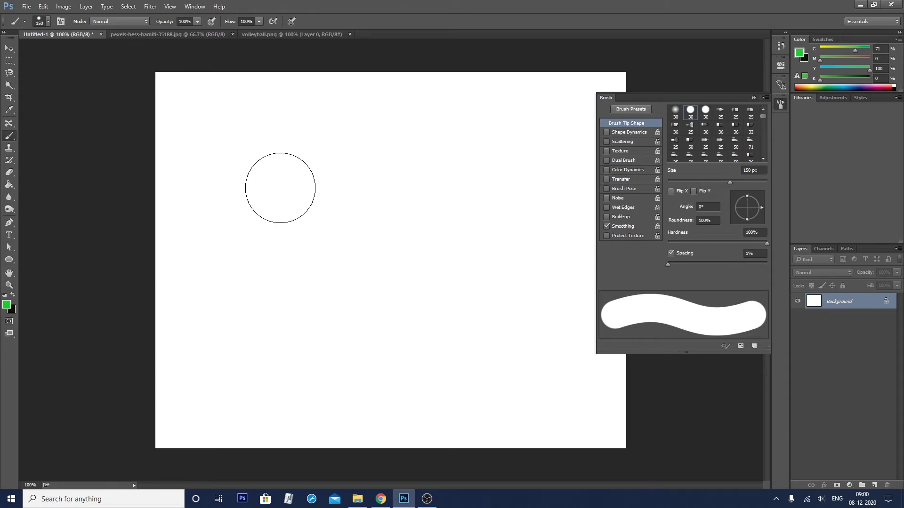
left_click_drag(248, 183, 493, 187)
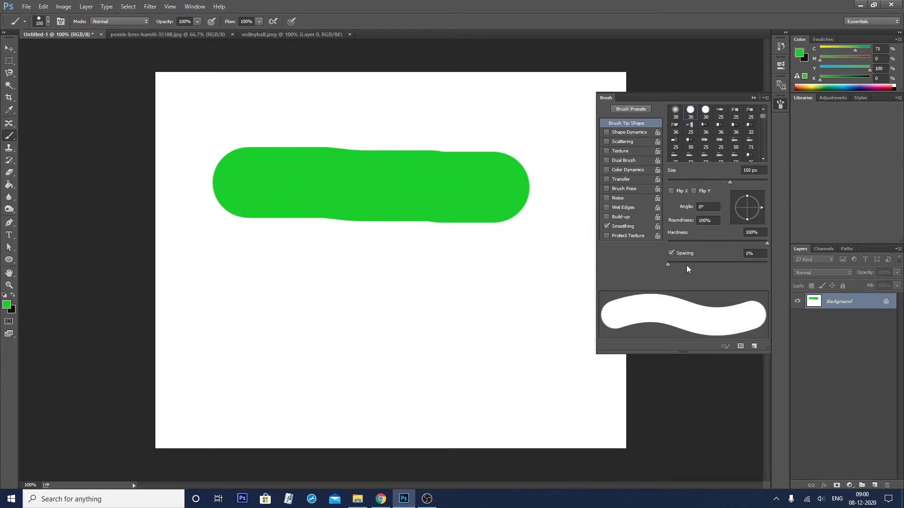
Step: Set spacing to 98% and the brush to 80 px, then paint a row of separate green dabs
left_click_drag(668, 264, 716, 264)
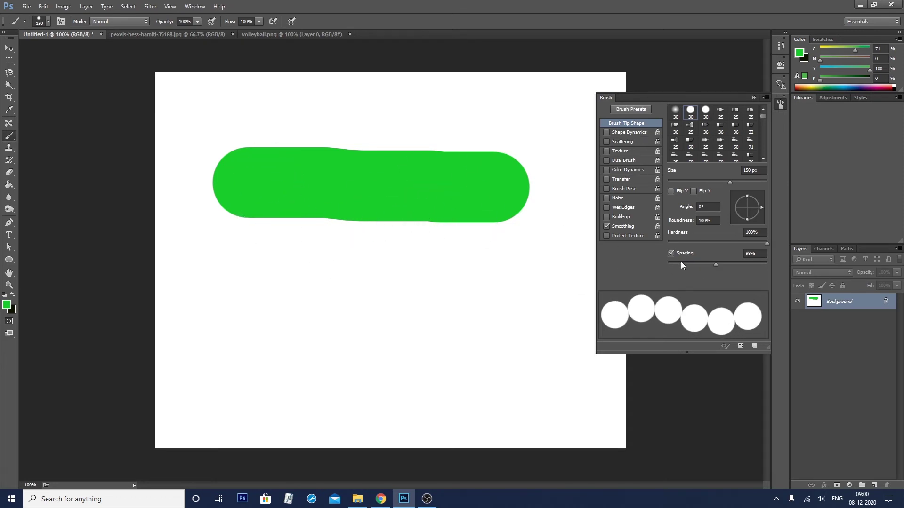
key("bracketleft")
key("bracketleft")
key("bracketleft")
key("bracketleft")
left_click_drag(233, 277, 549, 277)
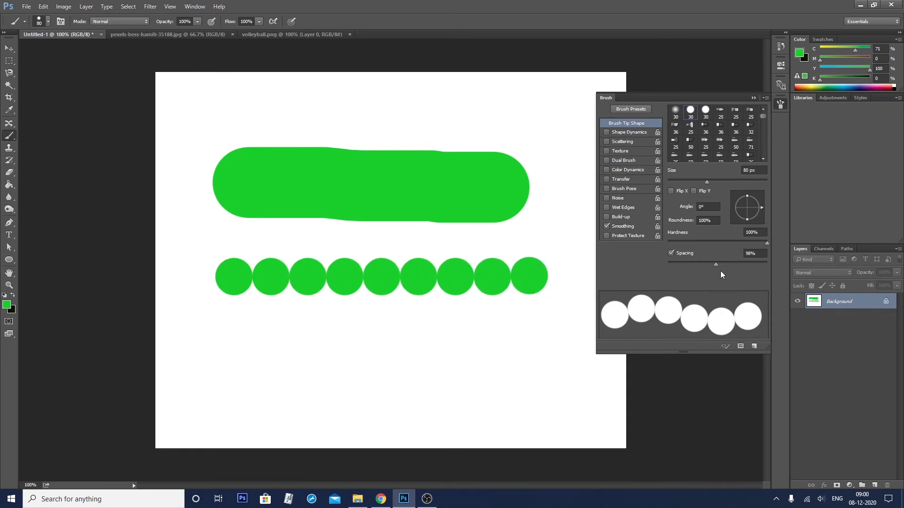
Step: Widen spacing to 158%, paint two rows of spaced green dots, then undo all the green strokes
left_click_drag(715, 264, 732, 264)
left_click_drag(220, 345, 553, 343)
left_click_drag(220, 393, 564, 390)
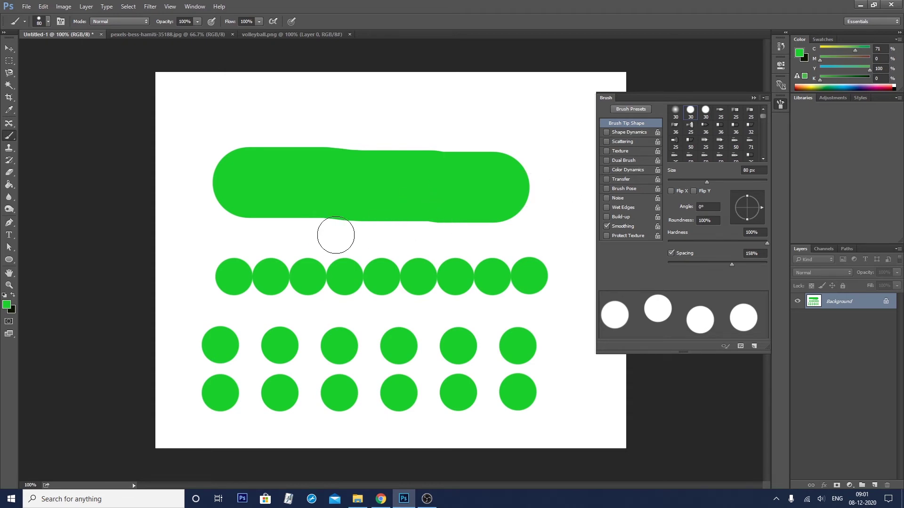
key("ctrl+alt+z")
key("ctrl+alt+z")
key("ctrl+alt+z")
key("ctrl+alt+z")
key("ctrl+alt+z")
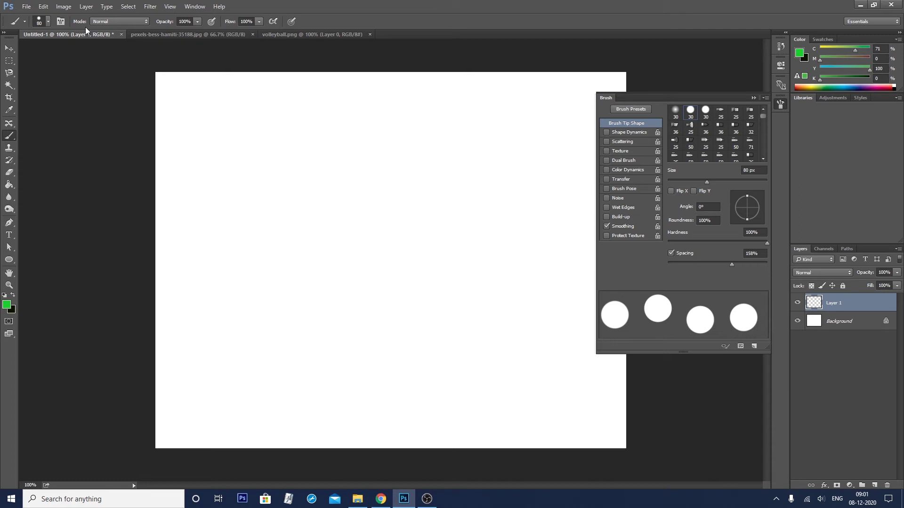
Step: Close the Brush Settings panel and paint an orange horizontal stroke across the canvas
left_click(98, 21)
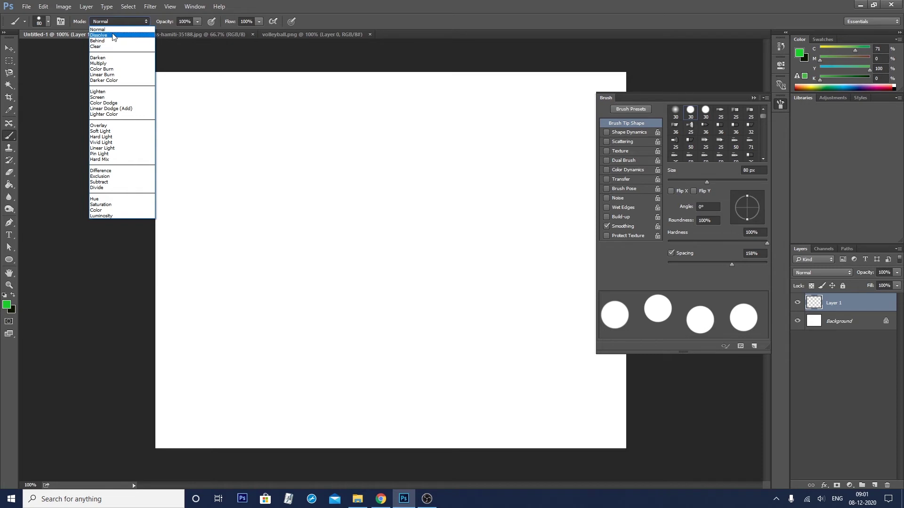
left_click(116, 29)
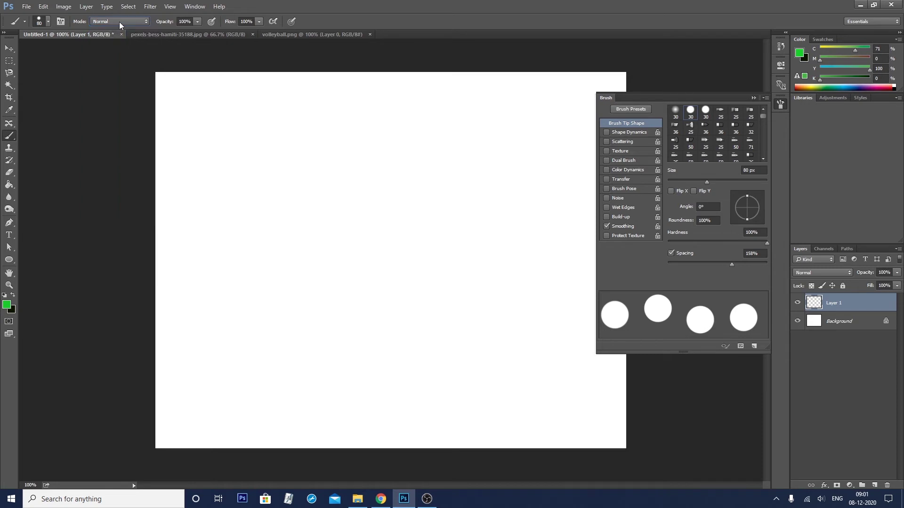
left_click(120, 24)
left_click(752, 98)
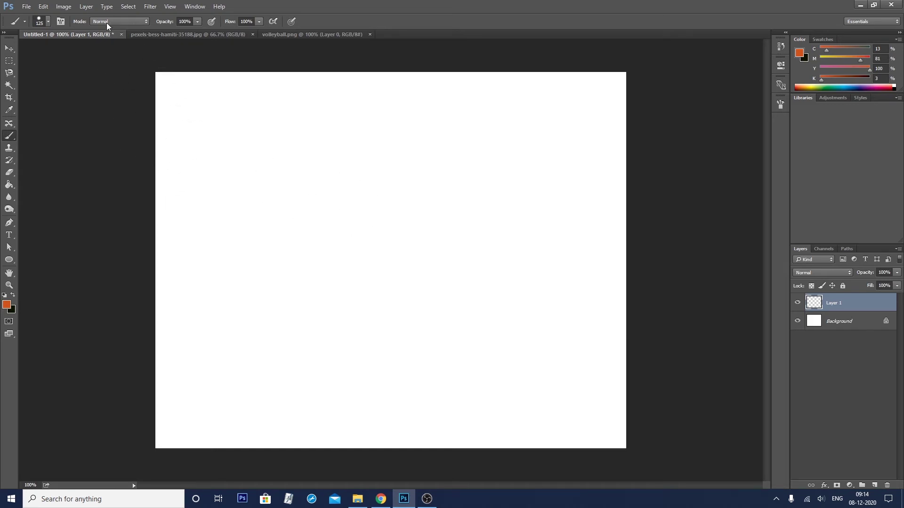
left_click_drag(246, 184, 513, 181)
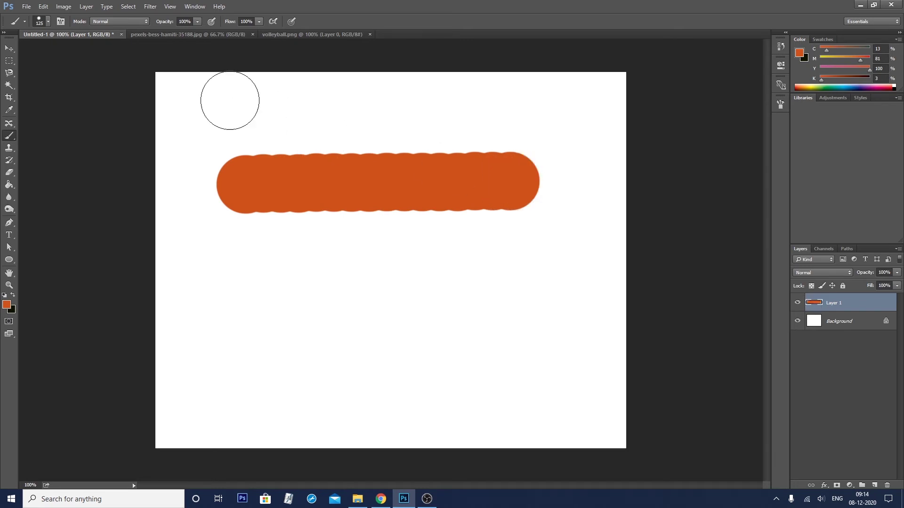
Step: In Dissolve mode, paint a rough-edged green stroke over the orange one
left_click(109, 22)
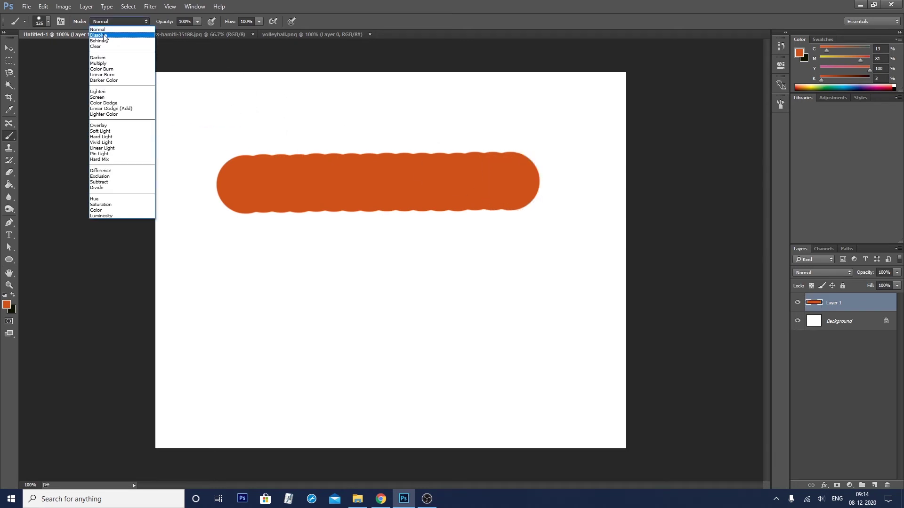
left_click(106, 37)
left_click(7, 303)
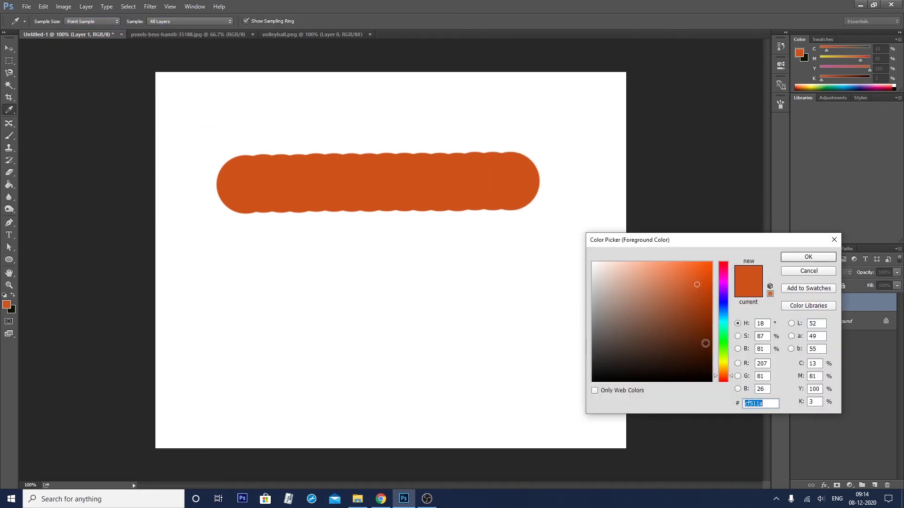
left_click(723, 339)
left_click(808, 256)
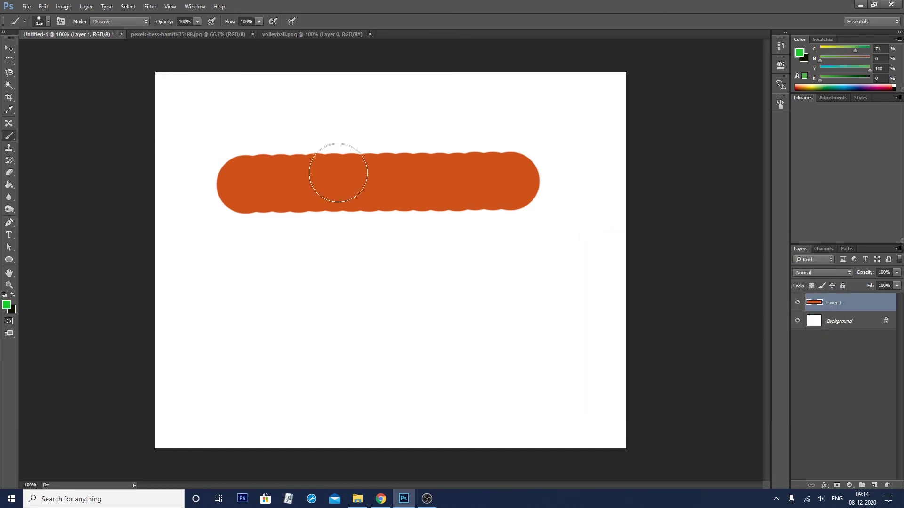
left_click(223, 154)
left_click_drag(224, 154, 523, 153)
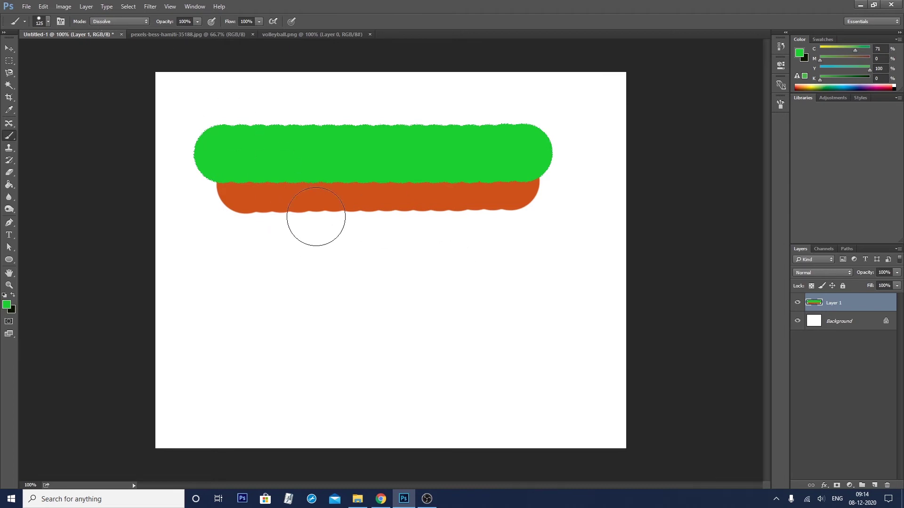
Step: In Behind mode, paint a light blue stroke that sits behind the existing strokes
left_click(115, 21)
left_click(102, 40)
left_click(6, 305)
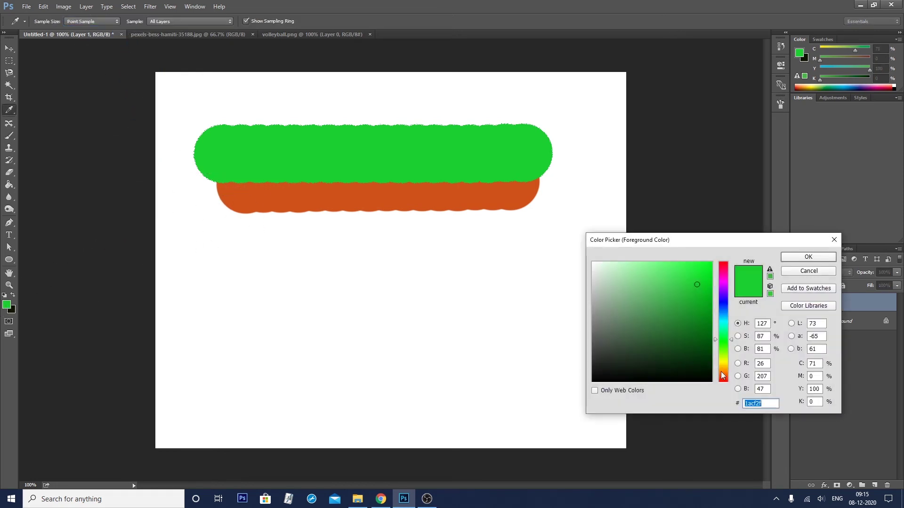
left_click_drag(723, 377, 699, 311)
left_click(690, 278)
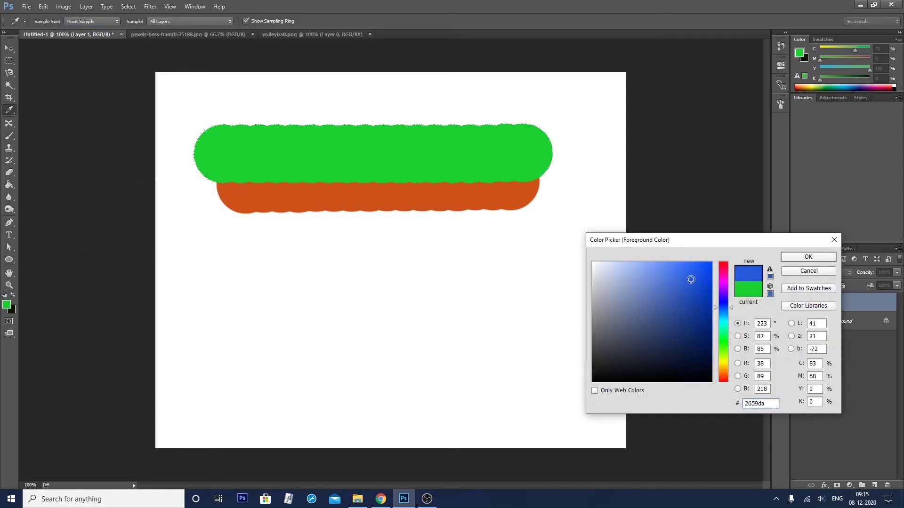
left_click(800, 257)
left_click_drag(208, 196, 553, 196)
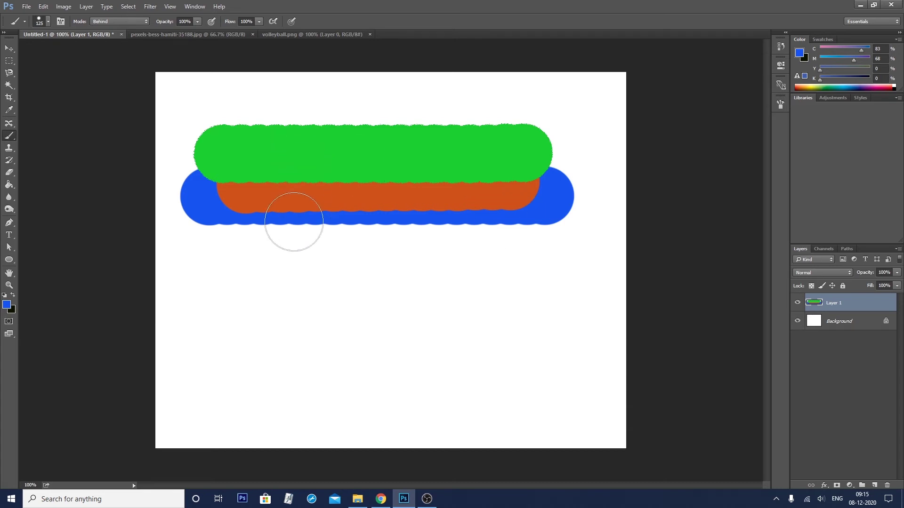
left_click(112, 17)
Step: Switch the brush to Clear mode and paint over the green, orange and blue bars to erase them
left_click(122, 21)
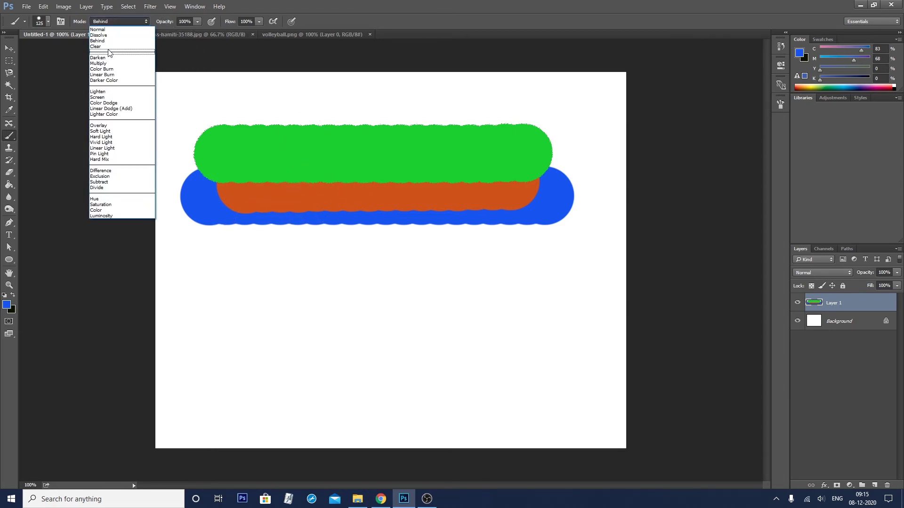
left_click(109, 52)
left_click(117, 22)
left_click(99, 46)
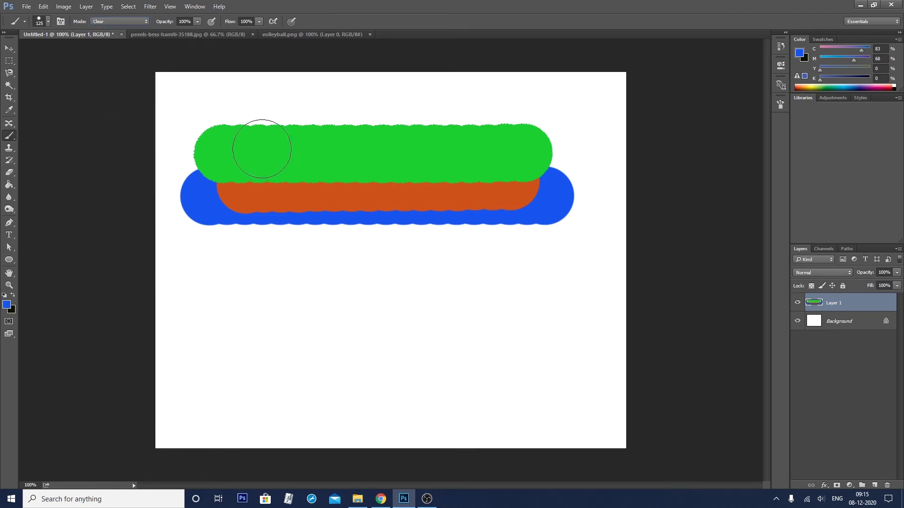
mouse_move(141, 137)
left_mouse_down()
mouse_move(457, 138)
mouse_move(577, 155)
mouse_move(155, 188)
mouse_move(605, 188)
mouse_move(293, 220)
left_mouse_up()
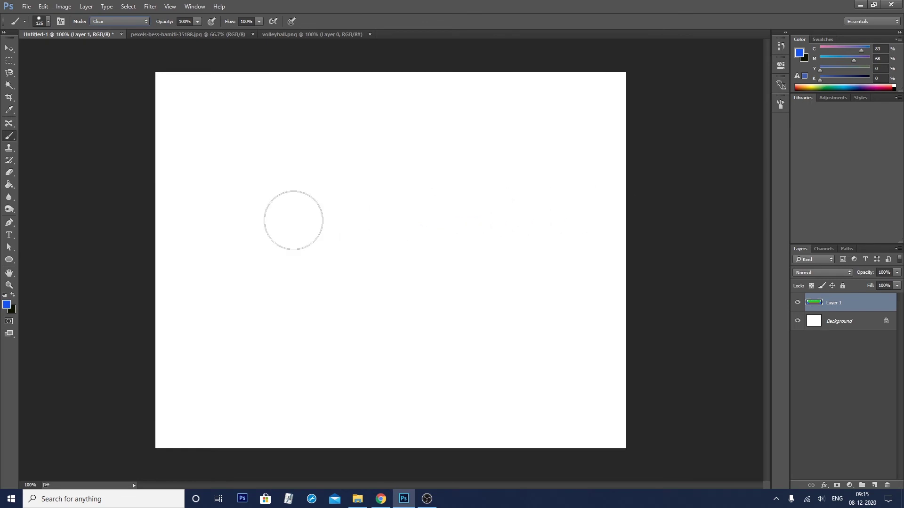
left_click(123, 21)
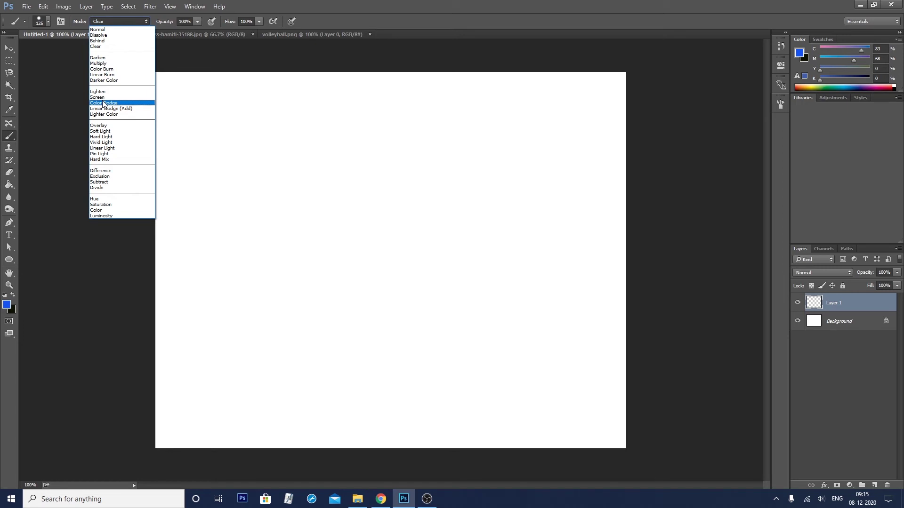
left_click(154, 22)
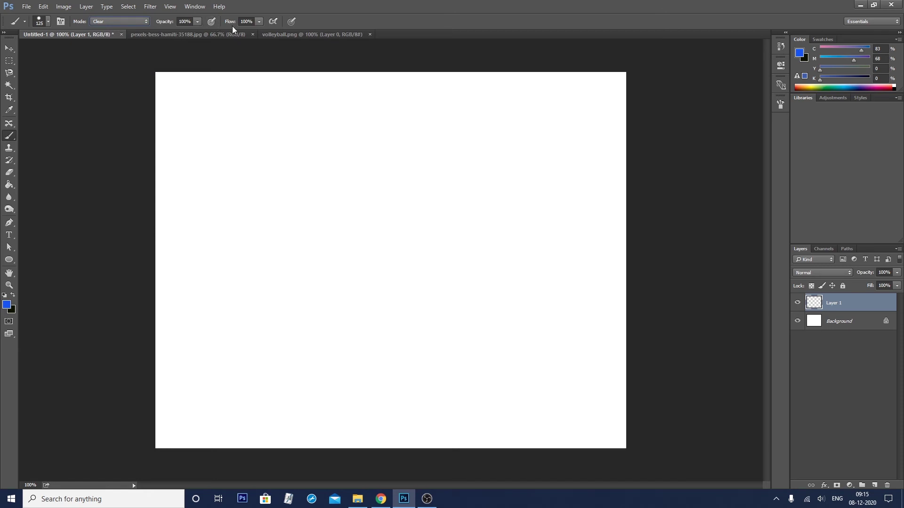
Step: On the pexels-bess-hamiti children photo, set the foreground to orange (ff4800) and brush size to 250
left_click(182, 33)
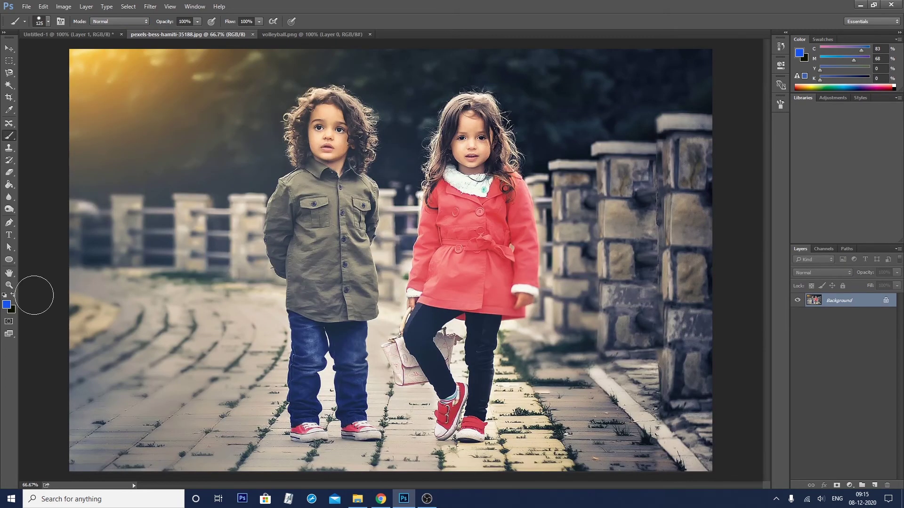
left_click(6, 305)
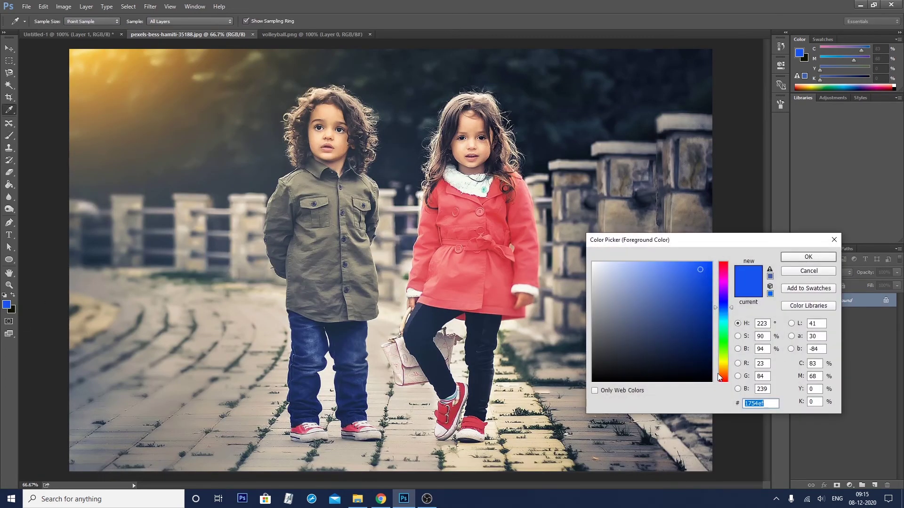
left_click(723, 378)
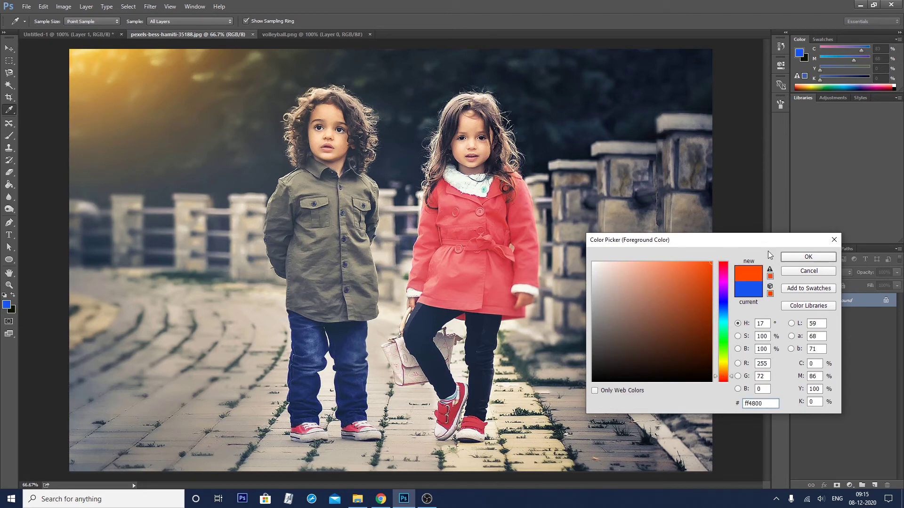
left_click(807, 257)
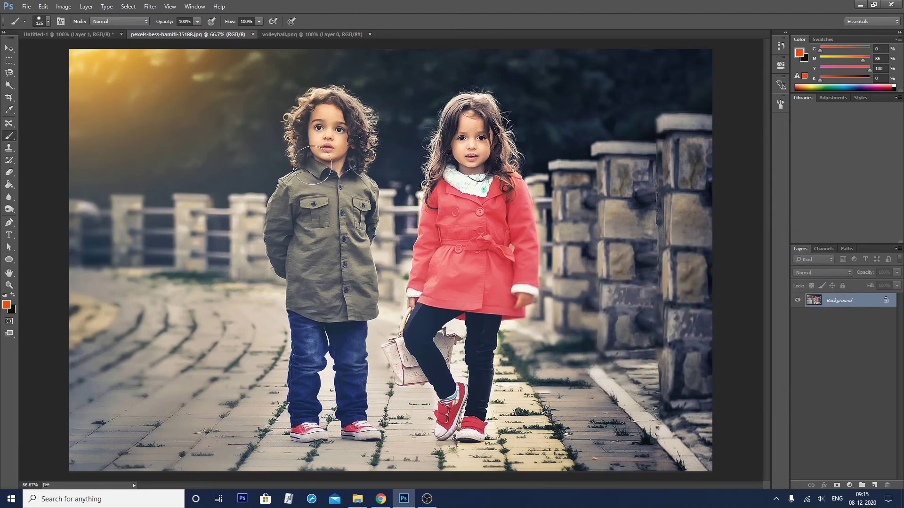
key("bracketright")
key("bracketright")
key("bracketright")
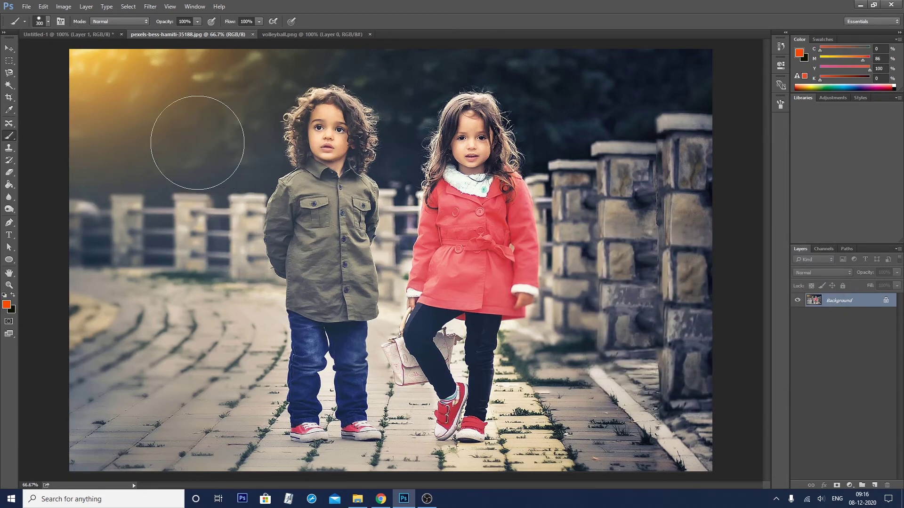
key("bracketleft")
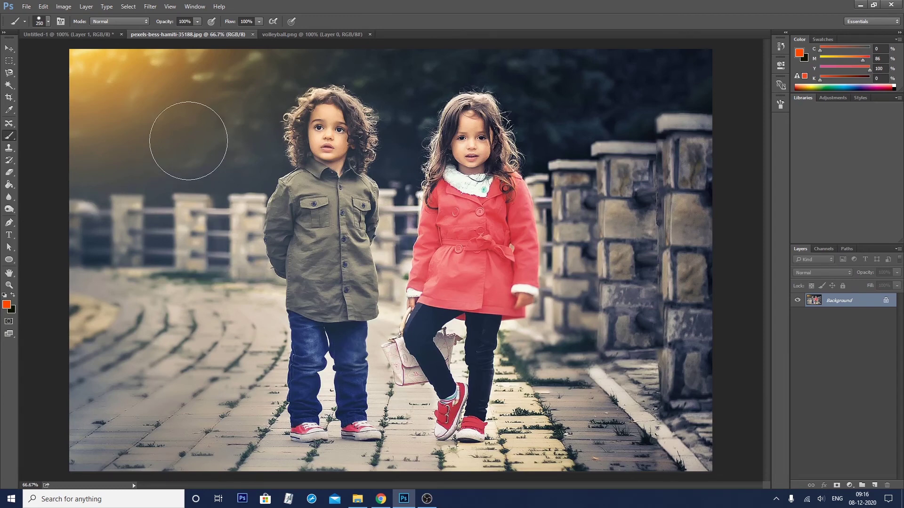
Step: Paint a solid orange band across the faces, then another band across the middle at 80% opacity
left_click_drag(188, 140, 635, 141)
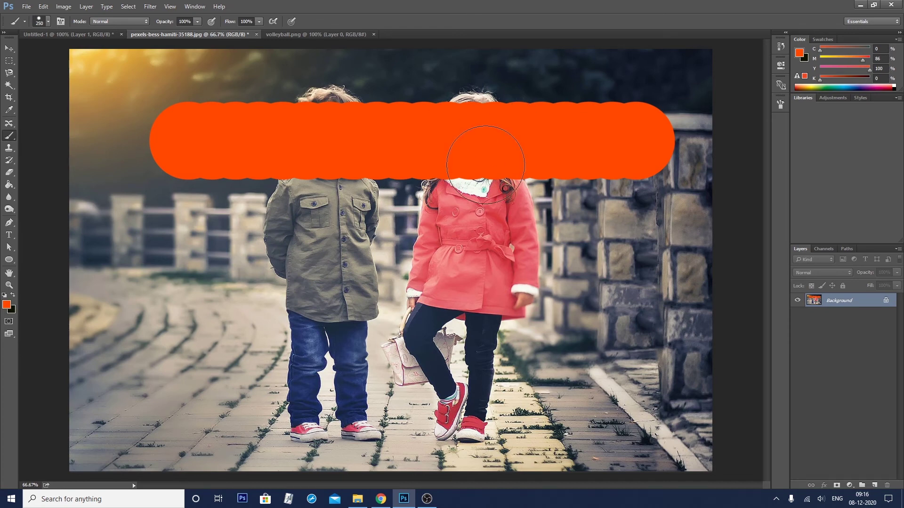
left_click(184, 21)
type("50")
key("Return")
left_click(180, 21)
type("80")
key("Return")
left_click_drag(180, 236, 673, 235)
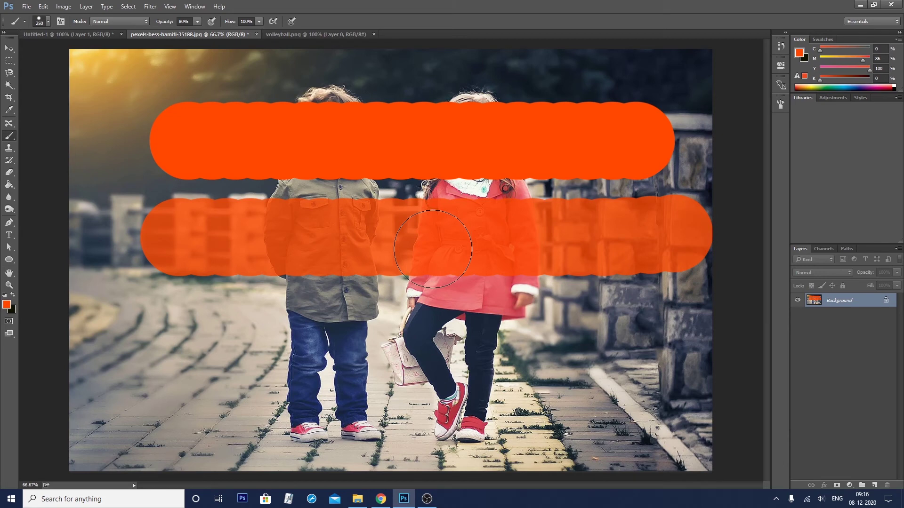
Step: Paint a 50% opacity orange band lower down and a 20% band along the bottom at 200 px
left_click(184, 21)
key("Return")
left_click_drag(186, 345, 658, 344)
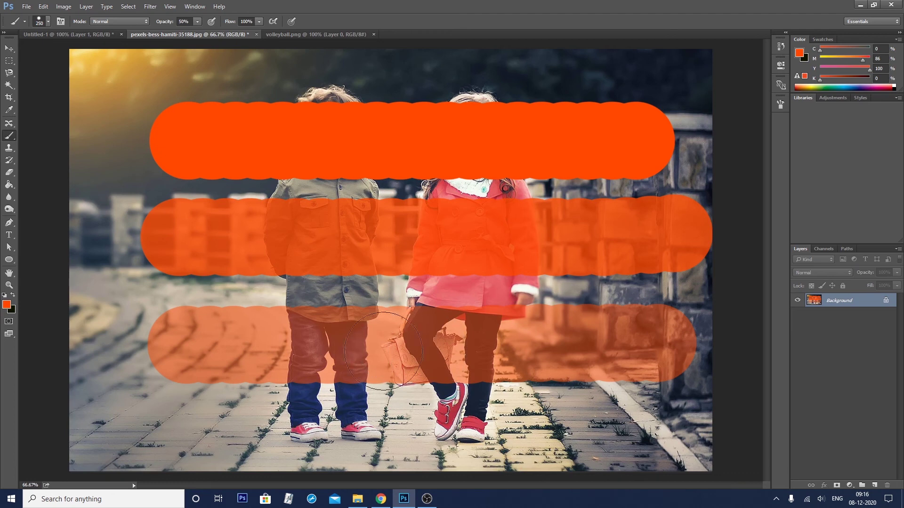
left_click(183, 22)
type("20")
key("Return")
key("bracketleft")
left_click_drag(191, 429, 601, 429)
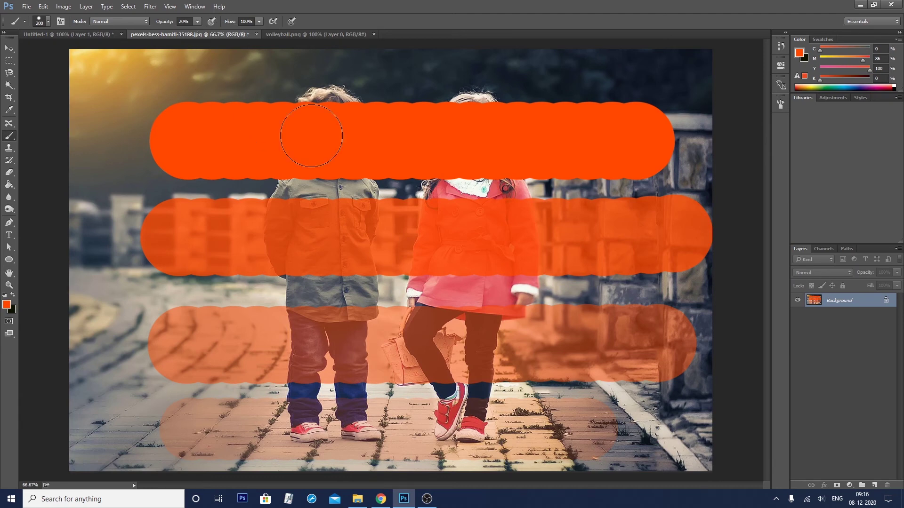
Step: Nudge opacity to 22% and undo the two most recent orange bands
left_click(197, 21)
left_click_drag(197, 31, 278, 31)
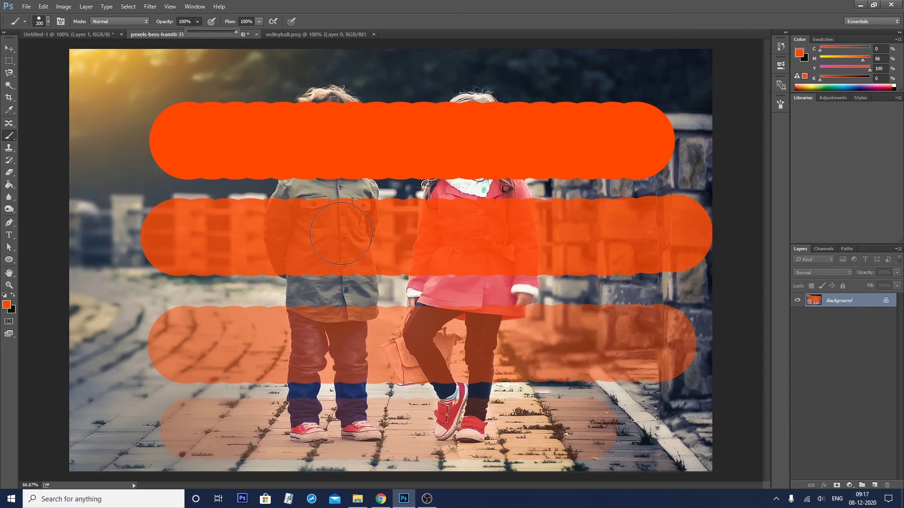
key("ctrl+alt+z")
key("ctrl+alt+z")
key("ctrl+alt+z")
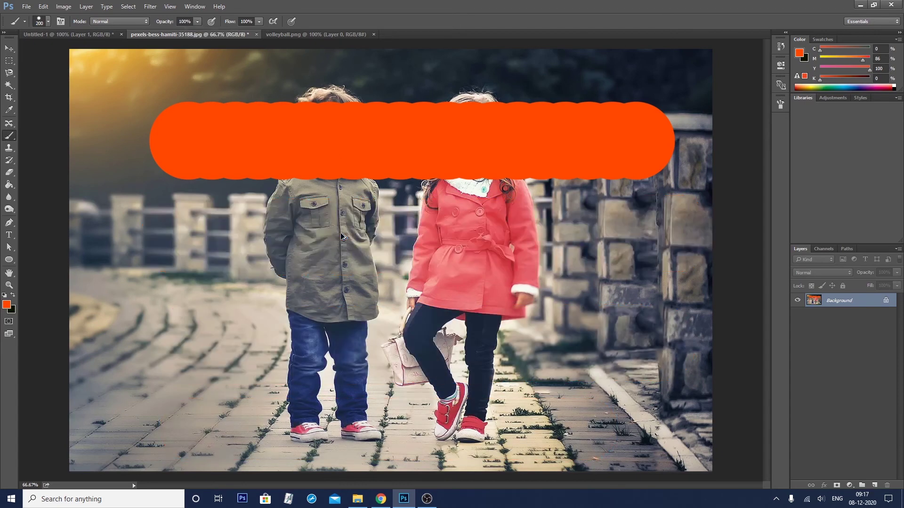
key("ctrl+alt+z")
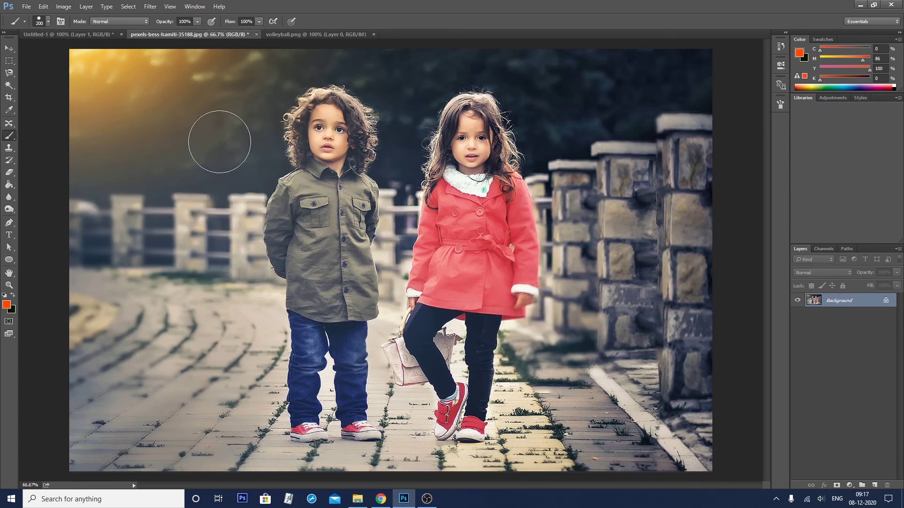
Step: Paint a fresh solid orange band across both children's faces at 100% opacity and flow
left_click_drag(219, 142, 577, 141)
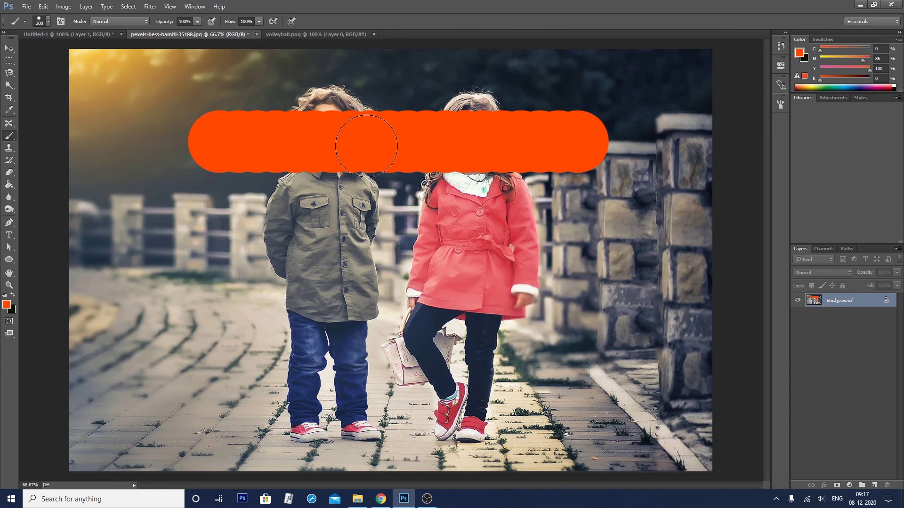
Step: Set flow to 80% and paint an orange stroke across both children's chests
left_click(241, 21)
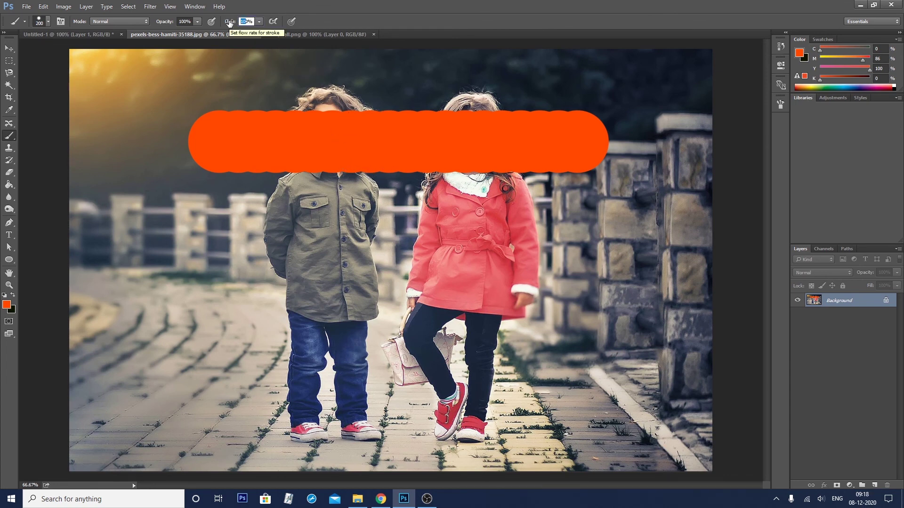
left_click_drag(229, 22, 220, 23)
left_click_drag(197, 221, 461, 228)
key("ctrl+z")
left_click_drag(223, 252, 621, 252)
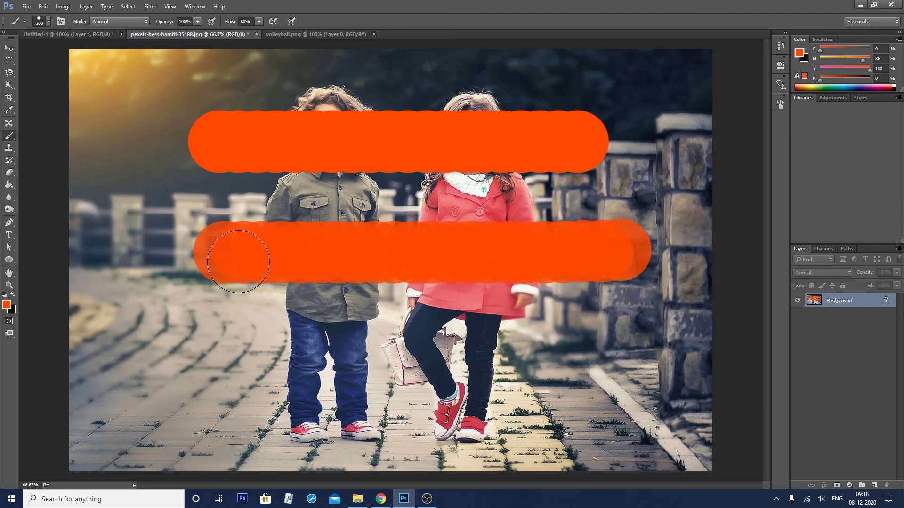
left_click(241, 246)
Step: Paint orange strokes at 50% flow across the legs and 20% flow along the pavement, then undo them
left_click(232, 24)
type("50")
left_click_drag(235, 351, 647, 350)
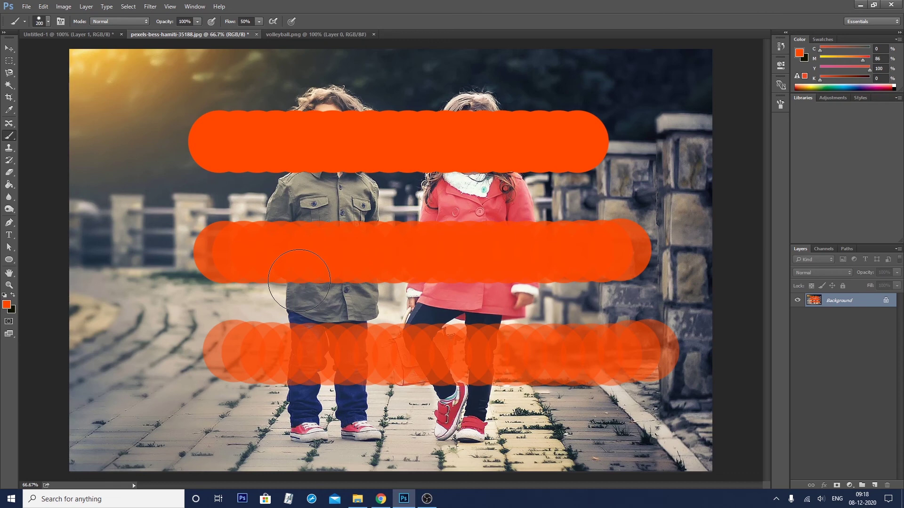
left_click(244, 21)
type("20")
left_click_drag(257, 435, 650, 430)
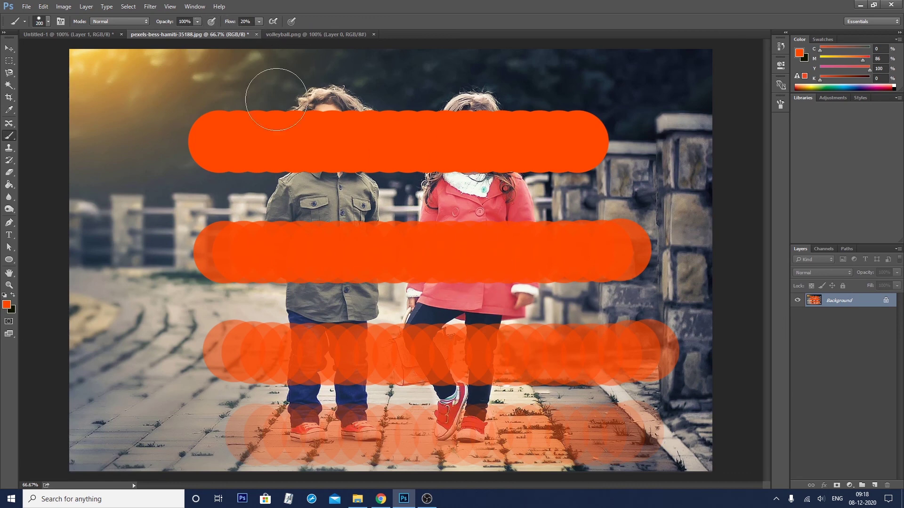
key("ctrl+alt+z")
key("ctrl+alt+z")
key("ctrl+alt+z")
key("ctrl+alt+z")
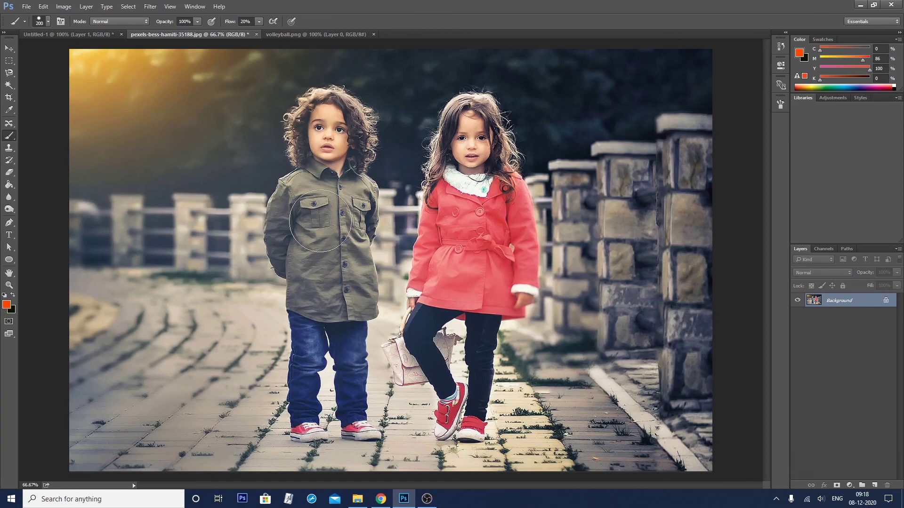
key("v")
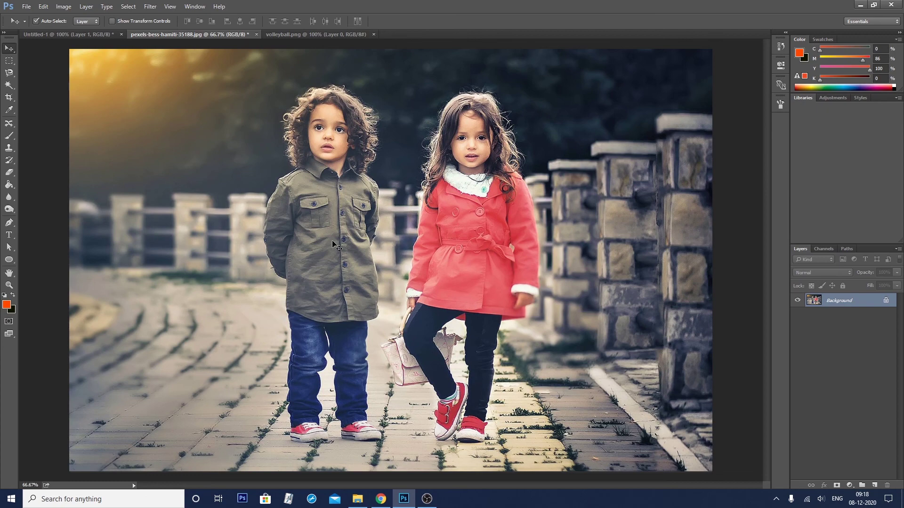
Step: Define a new brush preset named volleyball.png from the volleyball.png document
left_click(296, 35)
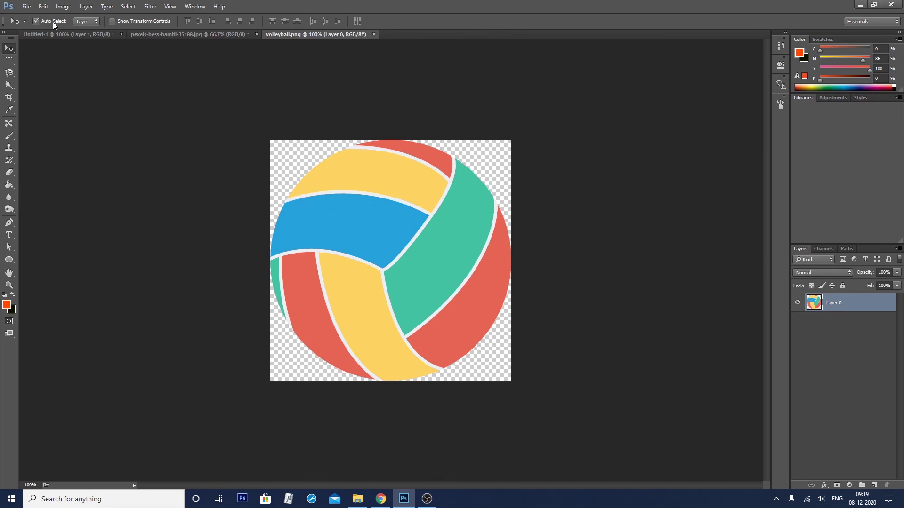
left_click(43, 7)
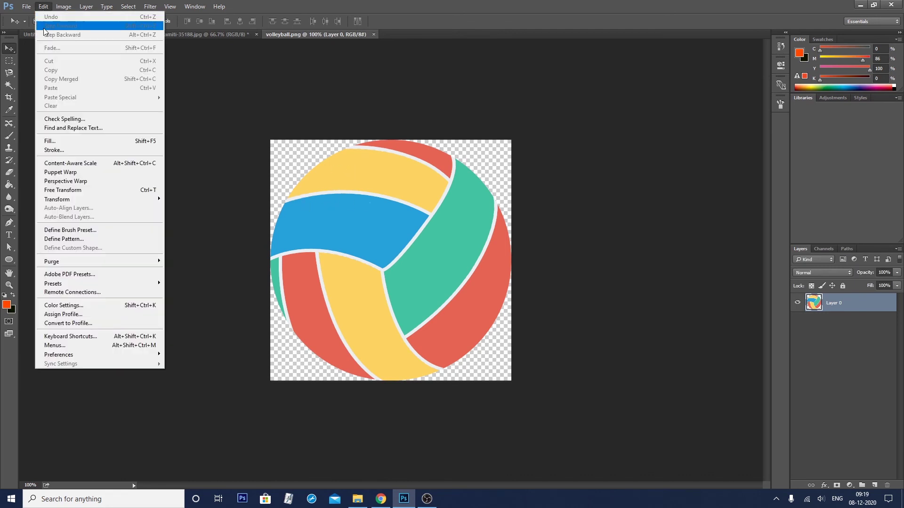
left_click(74, 231)
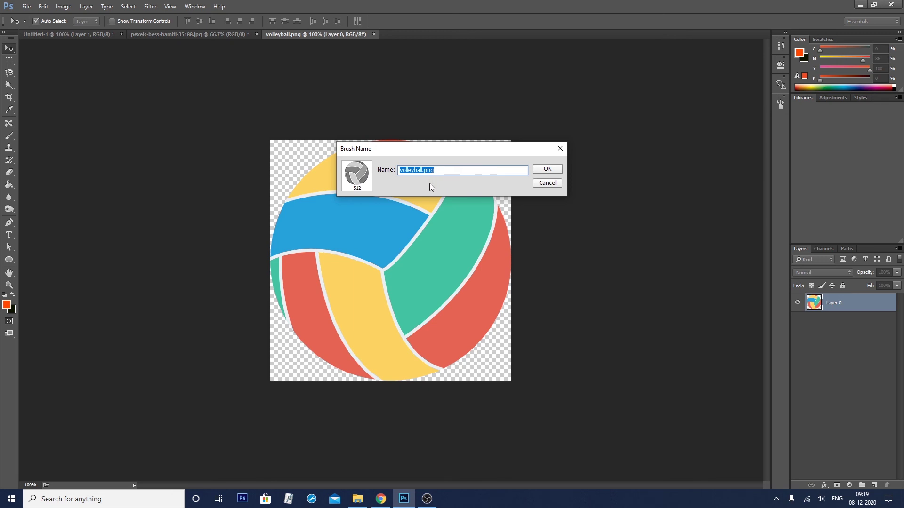
left_click(547, 169)
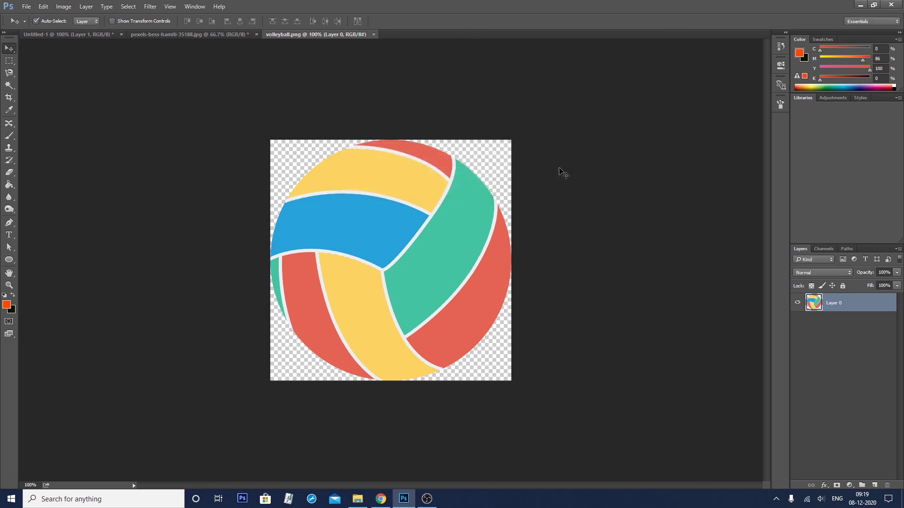
left_click(12, 139)
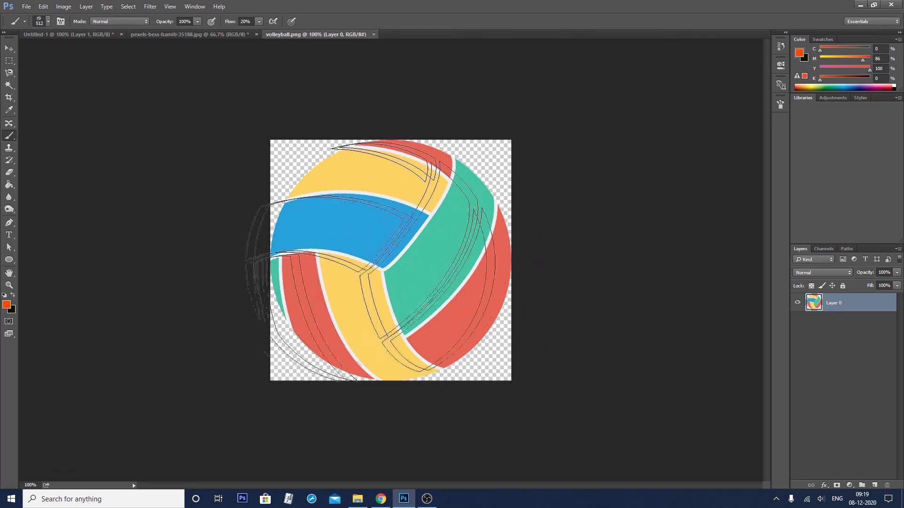
Step: On Untitled-1, pick the volleyball brush from large thumbnails, shrink it to 150 px, and paint a soft orange band
left_click(88, 36)
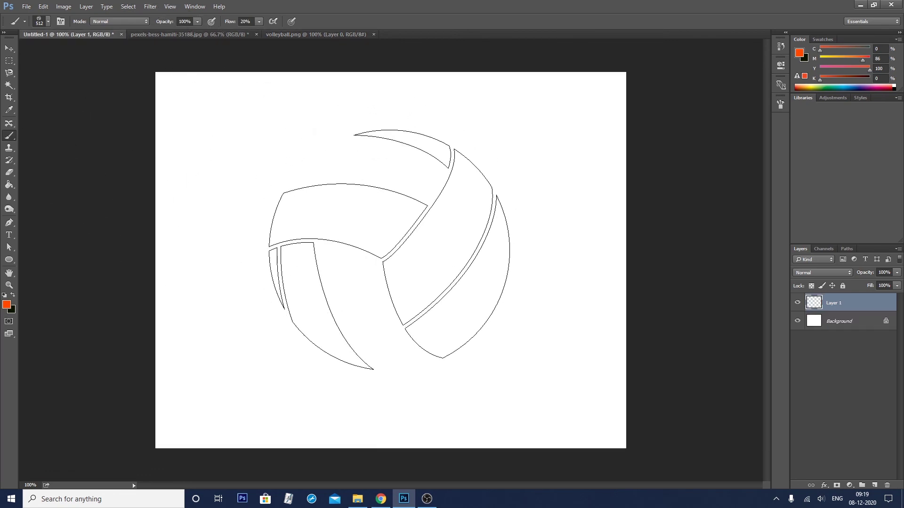
right_click(388, 250)
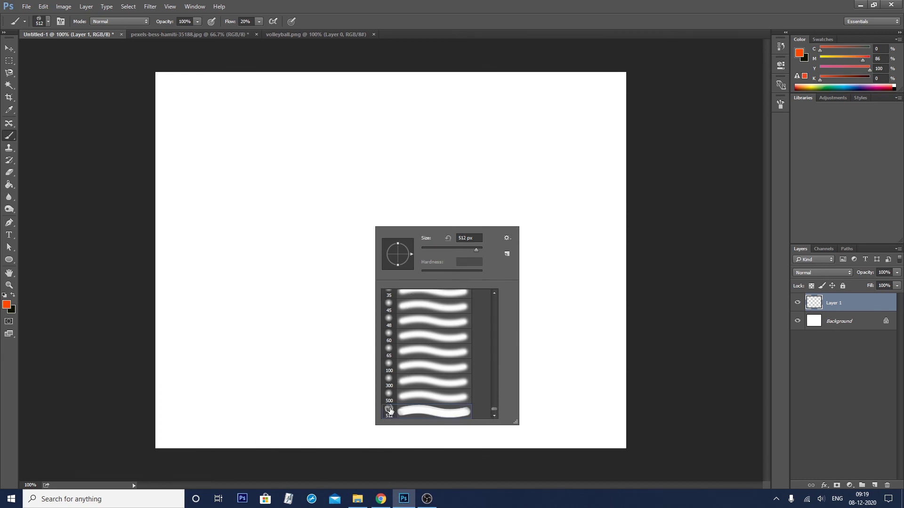
left_click(507, 238)
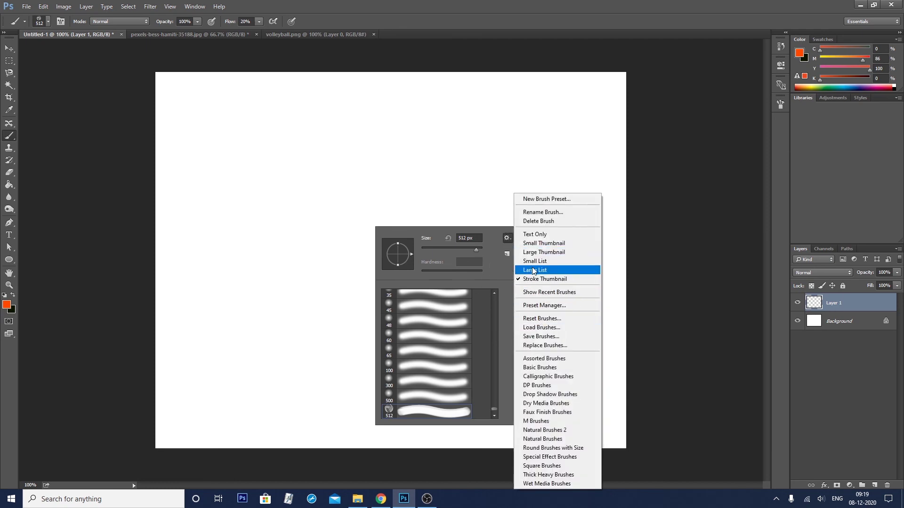
left_click(541, 252)
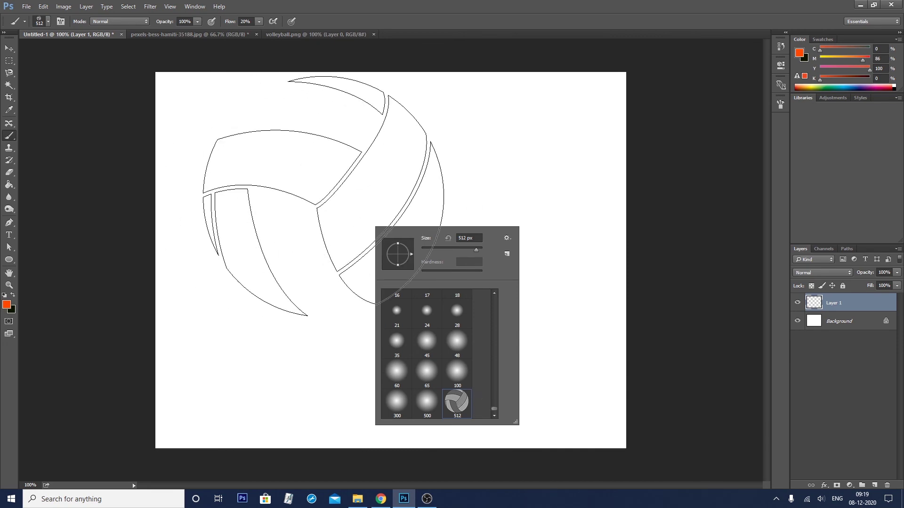
left_click(322, 195)
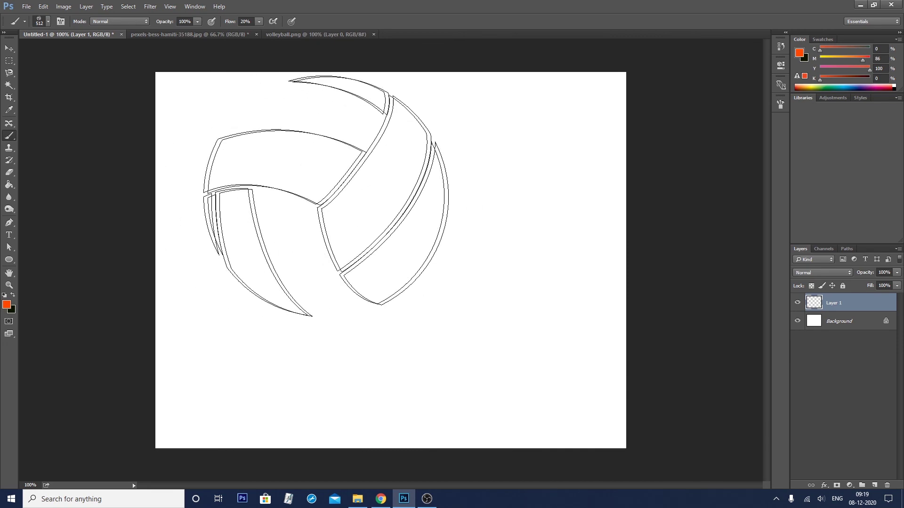
key("bracketleft")
key("bracketleft")
key("bracketleft")
key("bracketleft")
key("bracketleft")
key("bracketleft")
key("bracketleft")
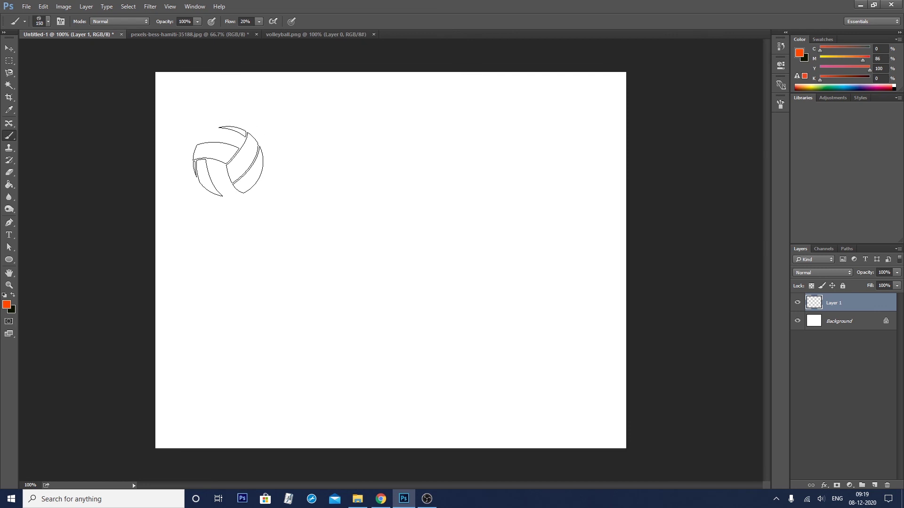
left_click_drag(228, 164, 516, 172)
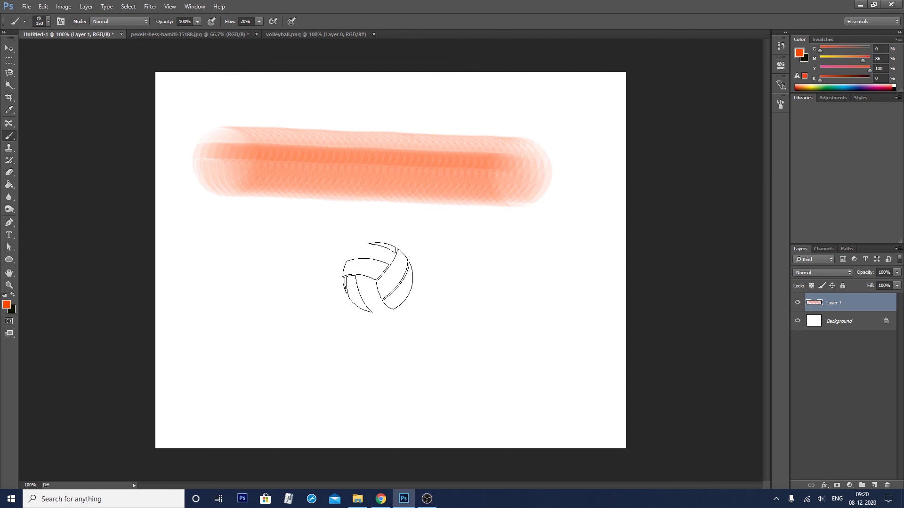
Step: Set the volleyball brush spacing to 146% and test it with two faint stamp rows
left_click(781, 104)
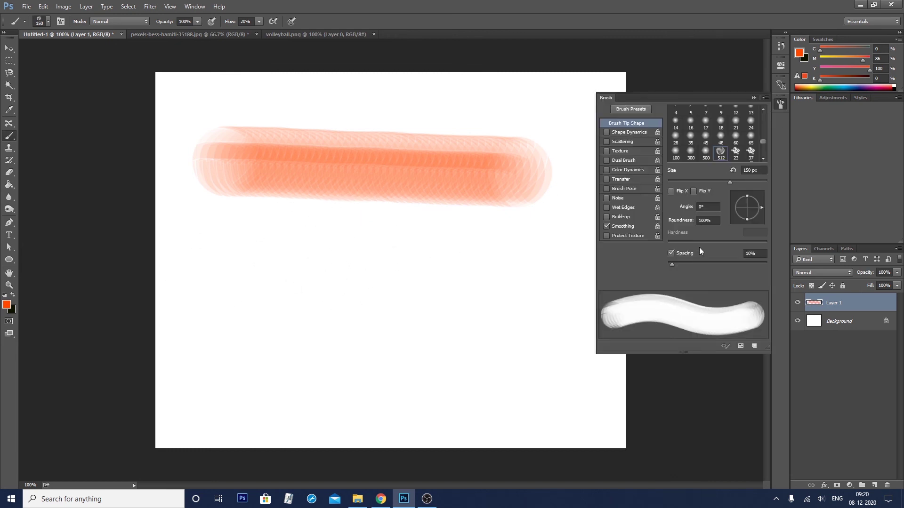
left_click_drag(671, 262, 729, 264)
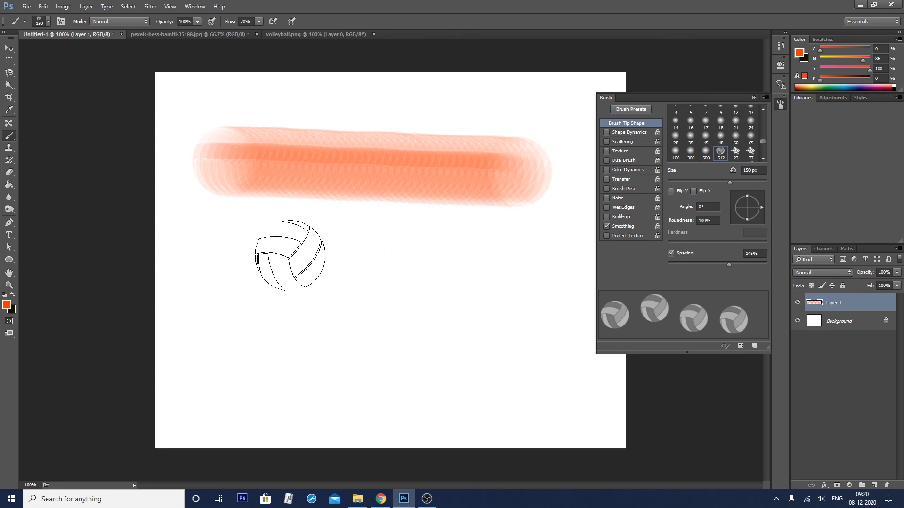
left_click_drag(252, 268, 556, 268)
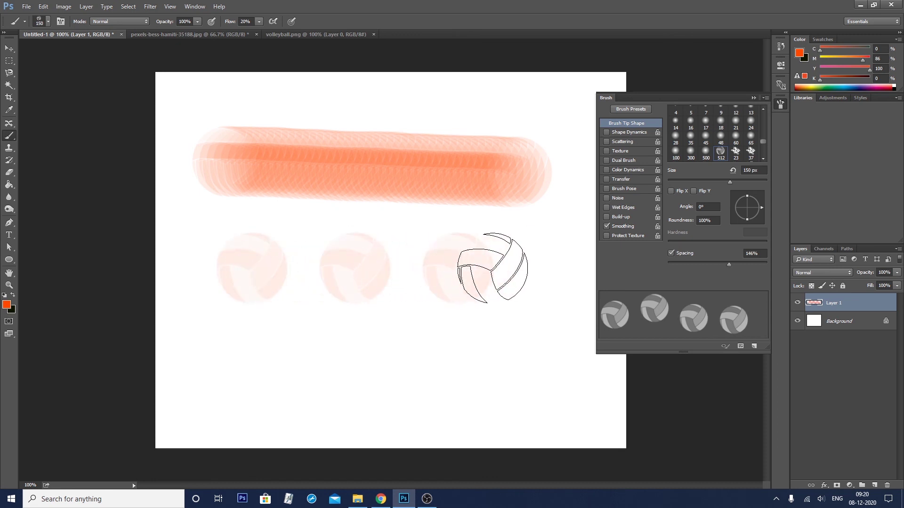
left_click_drag(243, 356, 520, 356)
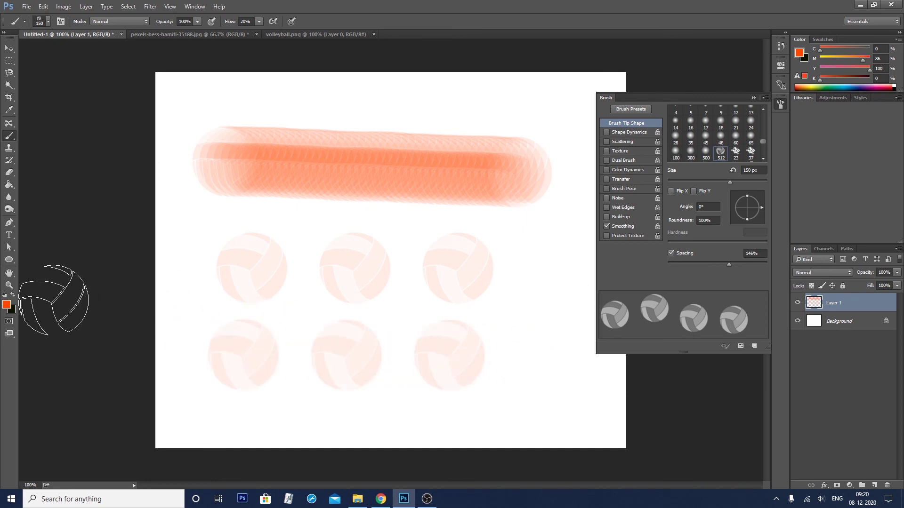
Step: Raise brush flow to 100% and undo the earlier strokes to clear the layer
left_click(259, 22)
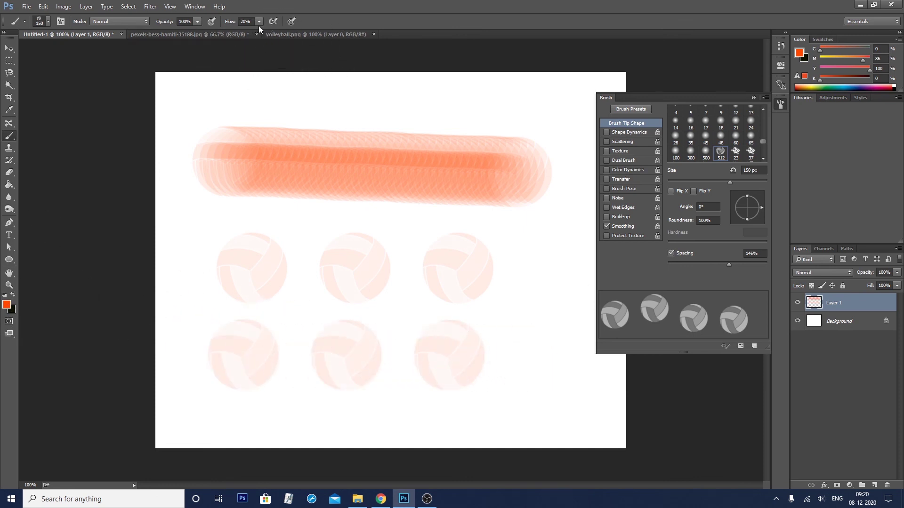
left_click_drag(256, 32, 324, 33)
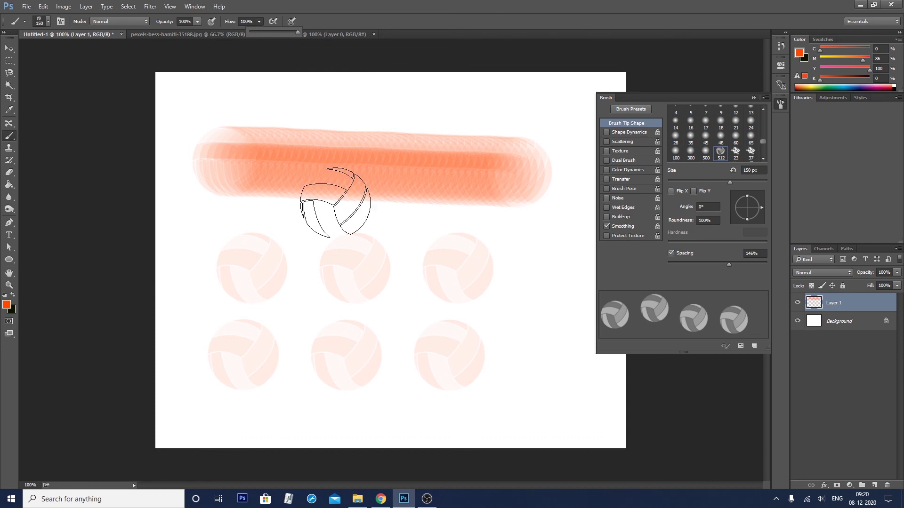
key("ctrl+alt+z")
key("ctrl+alt+z")
key("ctrl+alt+z")
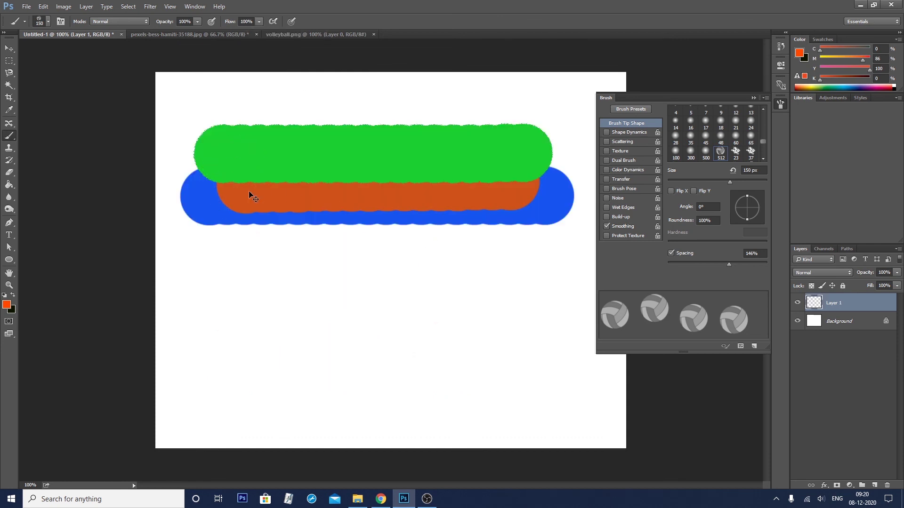
key("ctrl+alt+z")
key("ctrl+alt+z")
key("ctrl+alt+z")
Step: Stamp two rows of solid orange volleyballs across the canvas
mouse_move(233, 169)
left_mouse_down()
mouse_move(384, 163)
mouse_move(508, 175)
left_mouse_up()
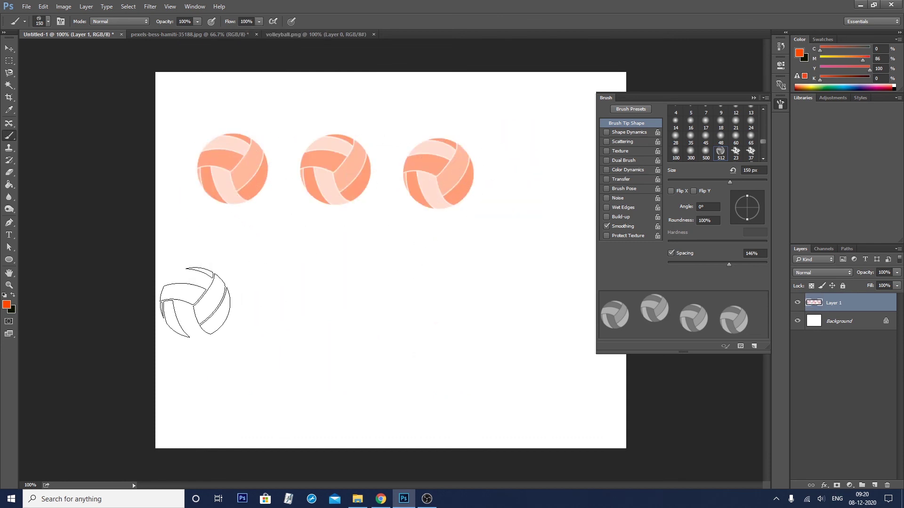
left_click_drag(196, 302, 474, 303)
left_click(7, 305)
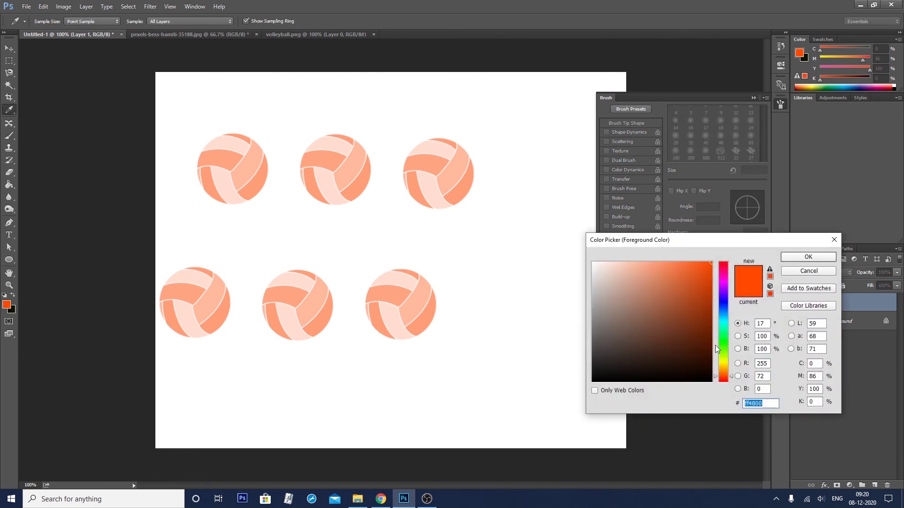
Step: Set the foreground colour to bright blue (1800ff)
left_click_drag(721, 376, 720, 383)
left_click(722, 301)
left_click_drag(659, 296, 711, 262)
left_click(808, 256)
Step: Stamp blue volleyballs above, between and right of the orange ones, then hide brush settings
key("b")
left_click_drag(273, 122, 376, 118)
left_click_drag(336, 221, 504, 222)
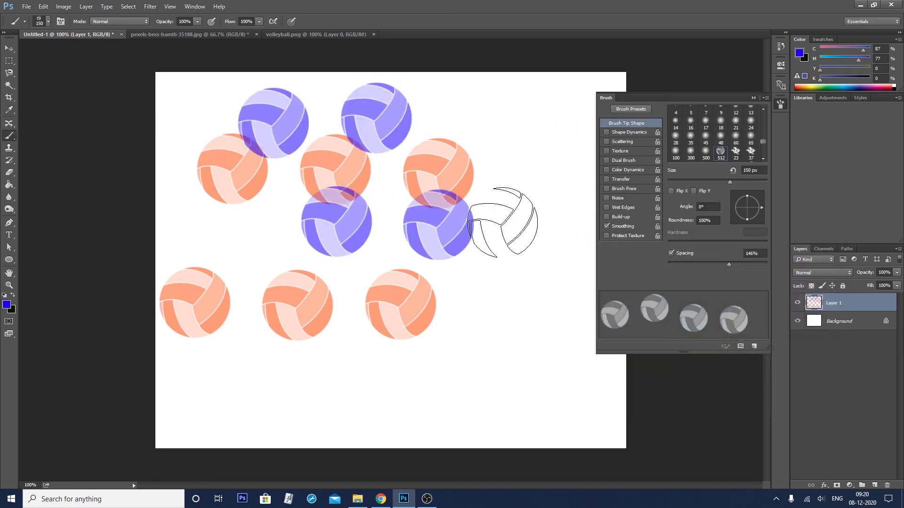
mouse_move(299, 370)
left_mouse_down()
mouse_move(504, 323)
mouse_move(534, 266)
mouse_move(520, 153)
left_mouse_up()
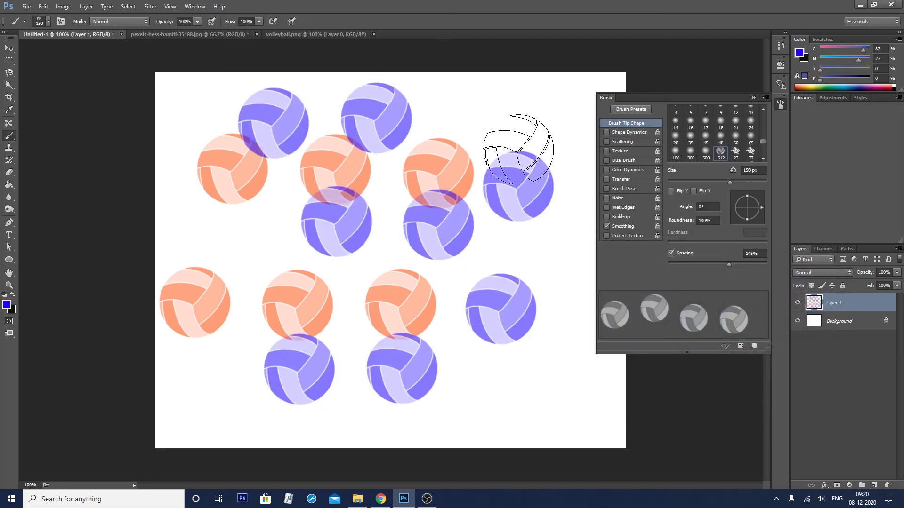
key("F5")
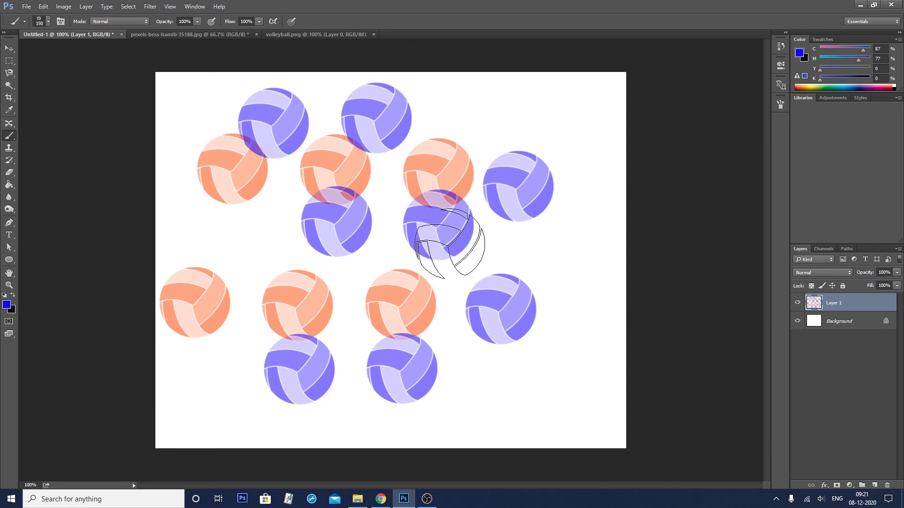
Step: Switch to Chrome to show the YouTube channel's Videos page
left_click(381, 499)
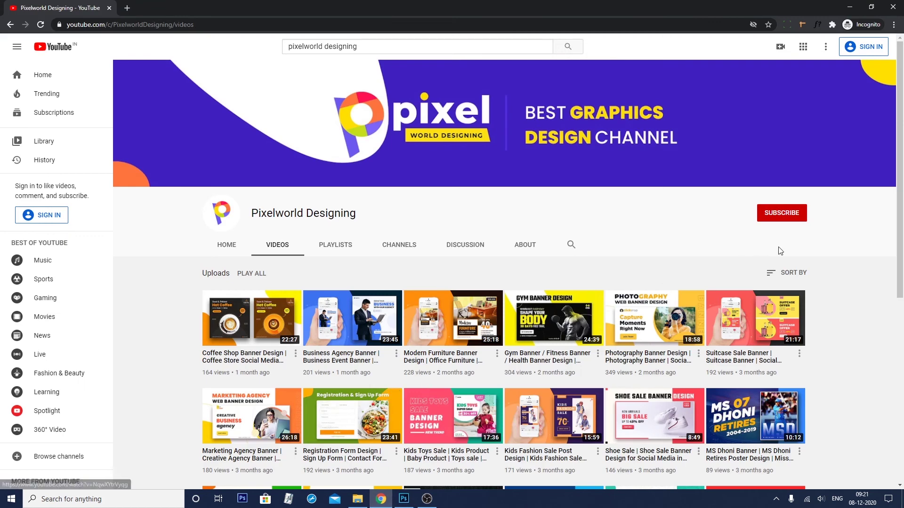